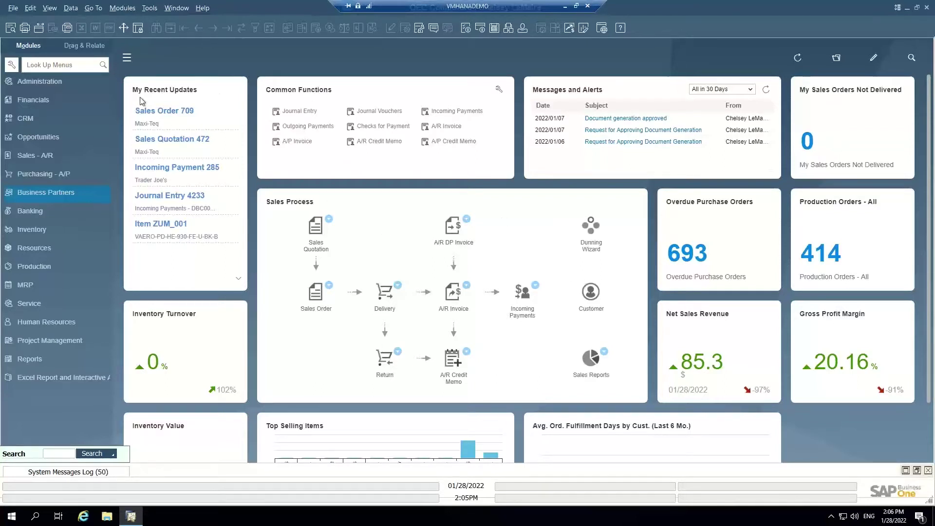
Expand the Sales - A/R module in the Modules pane to list its documents
left_click(48, 155)
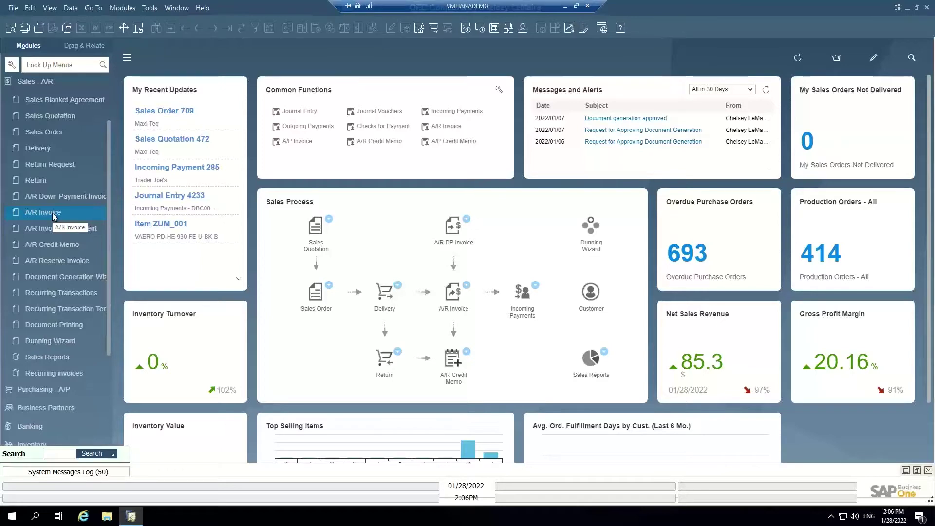
Find A/R invoice 582 and scroll through its items and full remarks
left_click(52, 212)
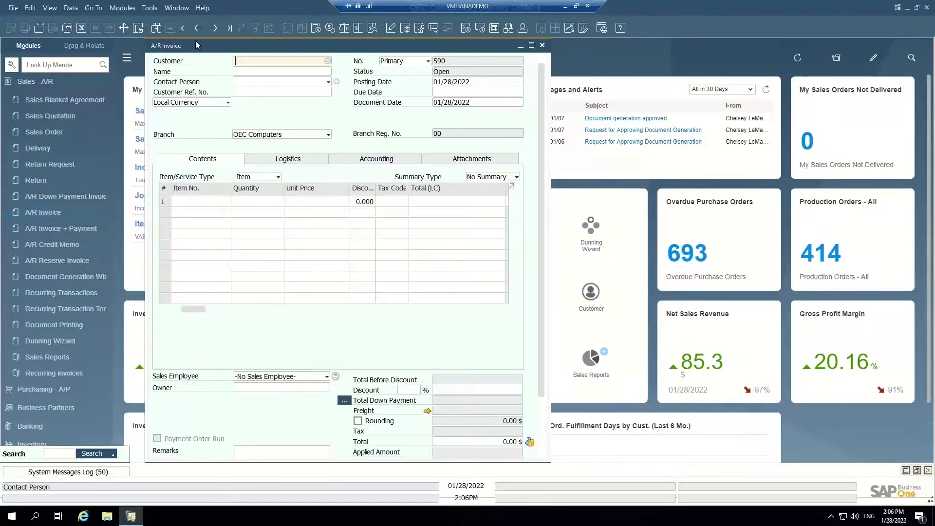
left_click(158, 28)
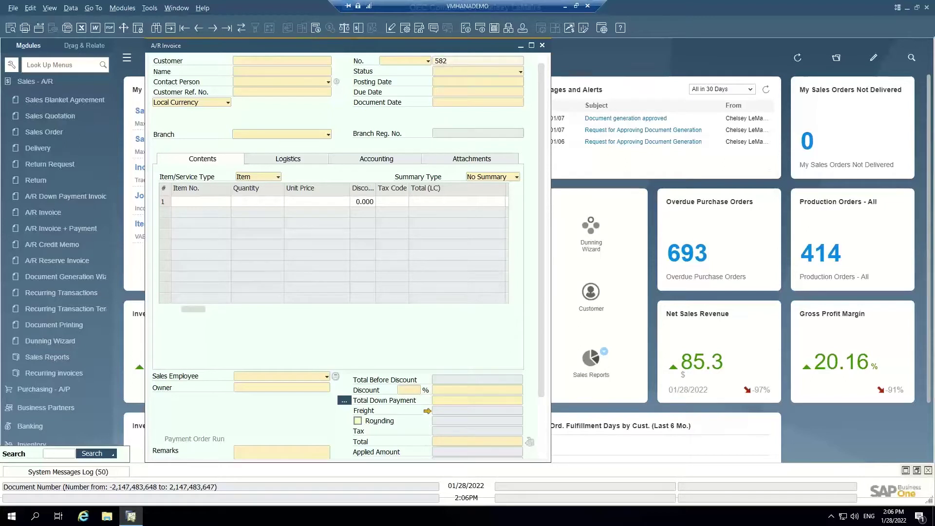
key("Return")
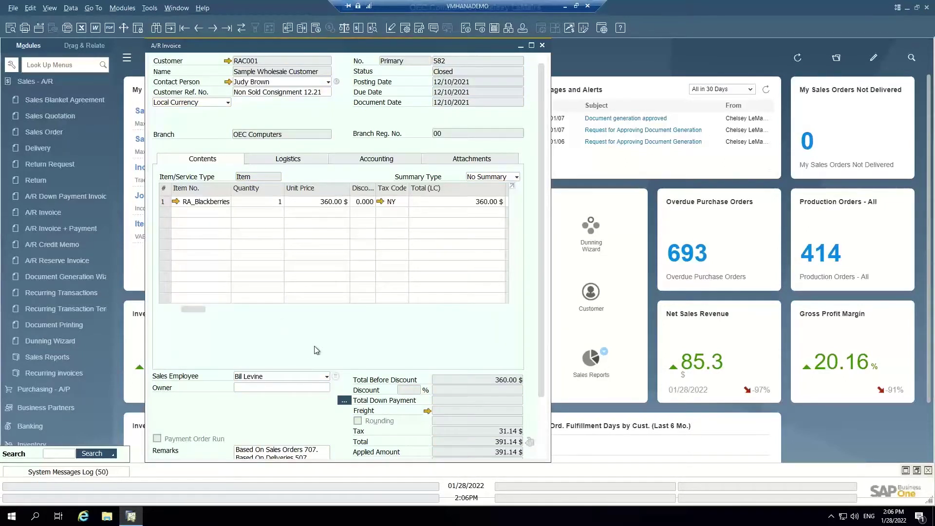
left_click_drag(544, 156, 540, 261)
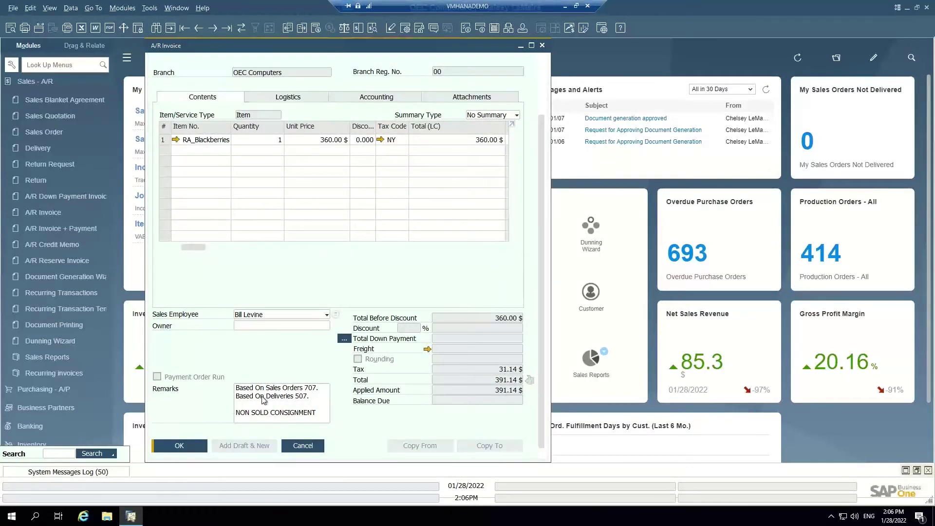
left_click(319, 393)
left_click_drag(542, 289, 543, 169)
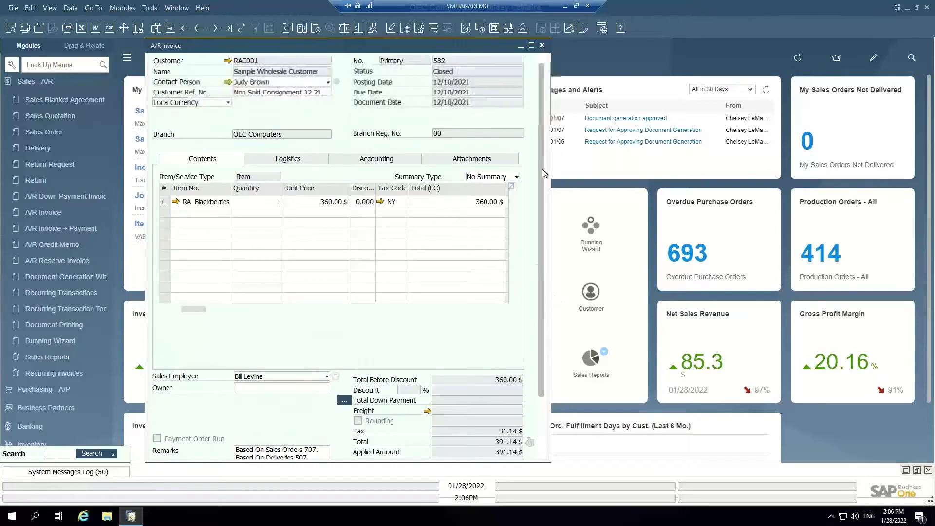
right_click(319, 115)
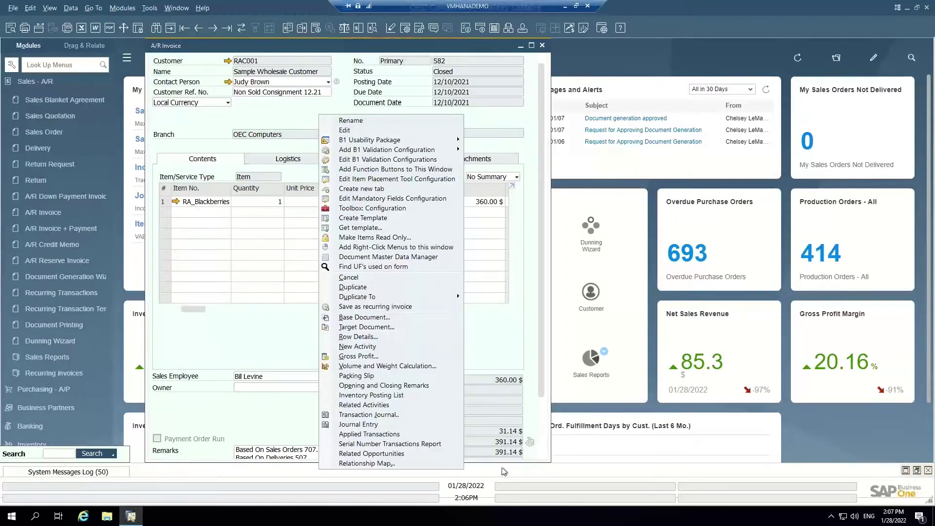
left_click(375, 463)
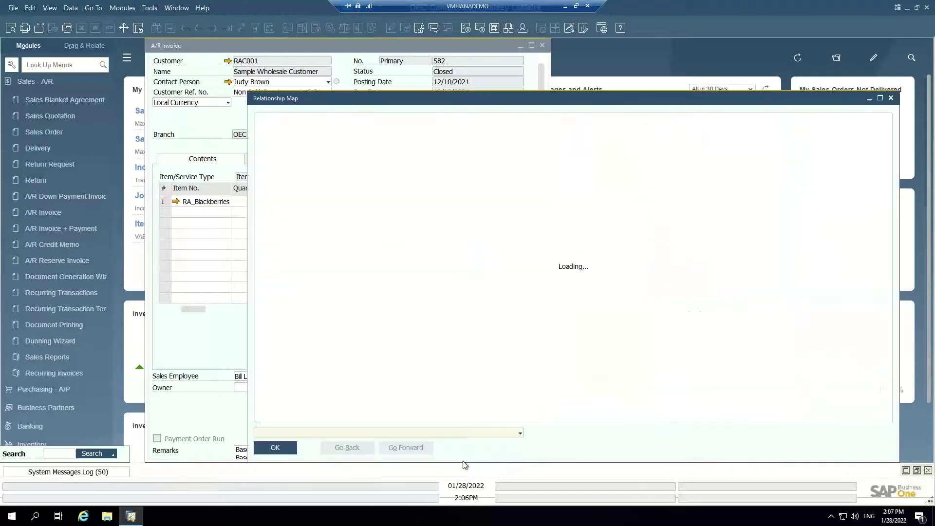
left_click_drag(367, 105, 186, 78)
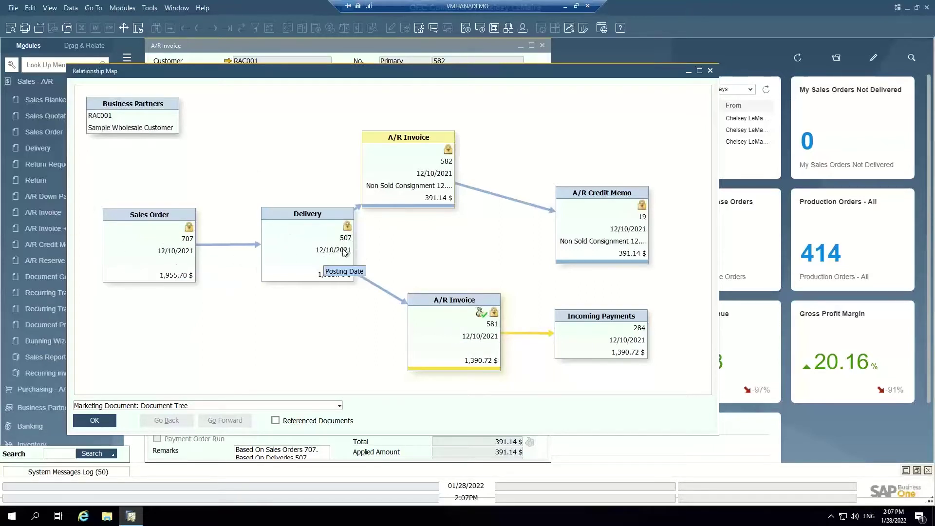
left_click(490, 176)
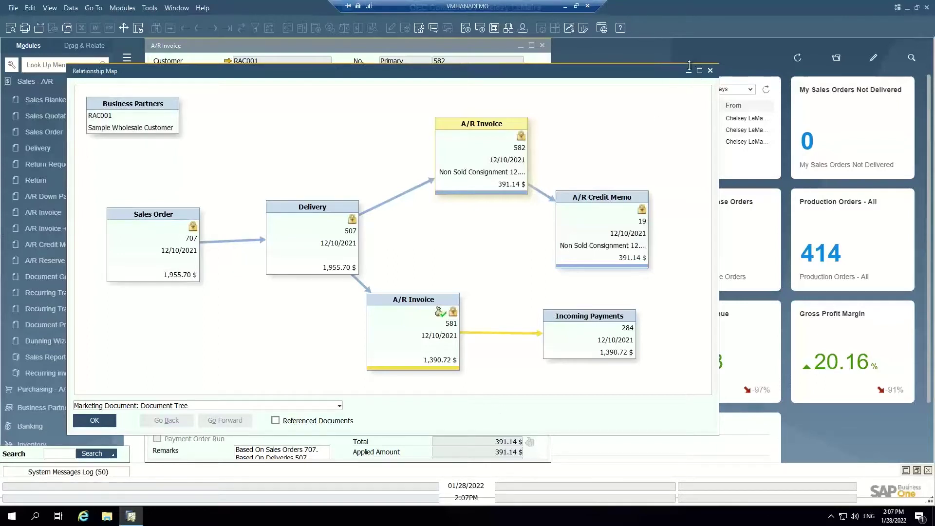
left_click(711, 71)
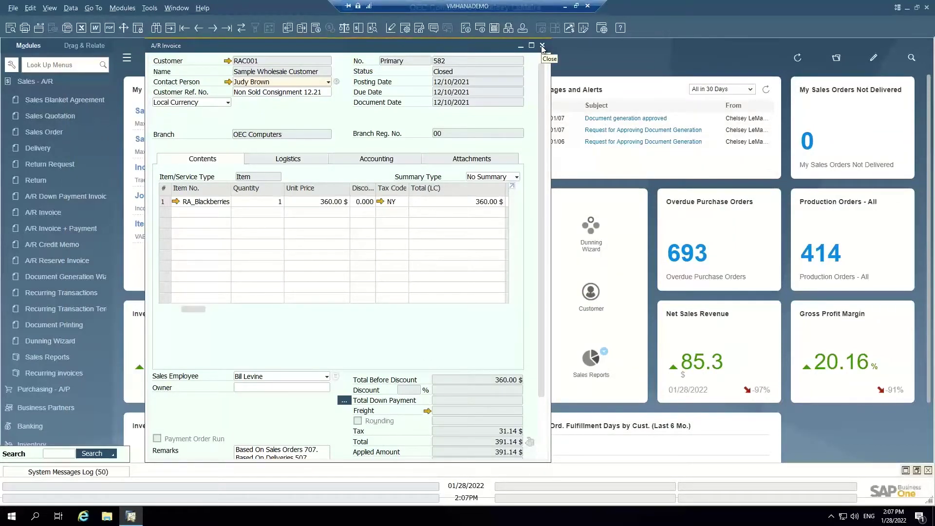
Close invoice 582 and open the Open Items List through the menu search 'opem item'
left_click(542, 48)
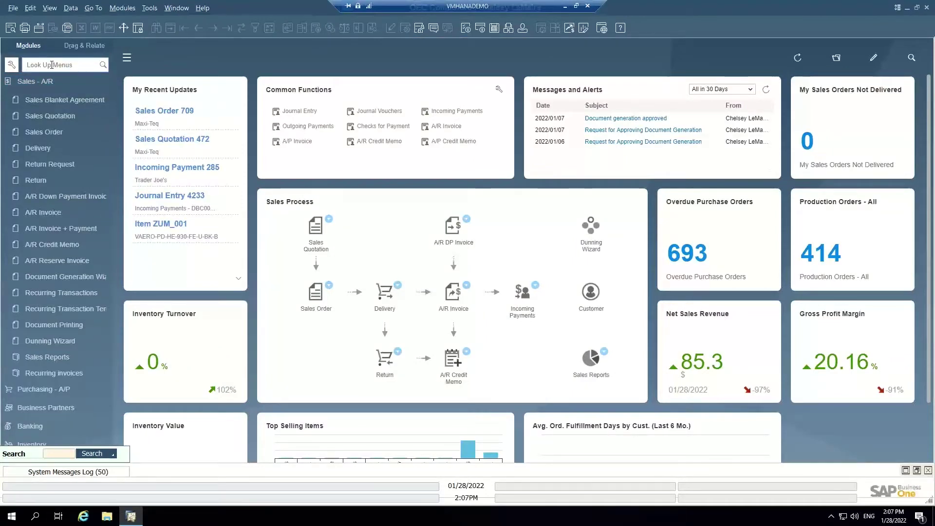
type("opem")
type(" ite")
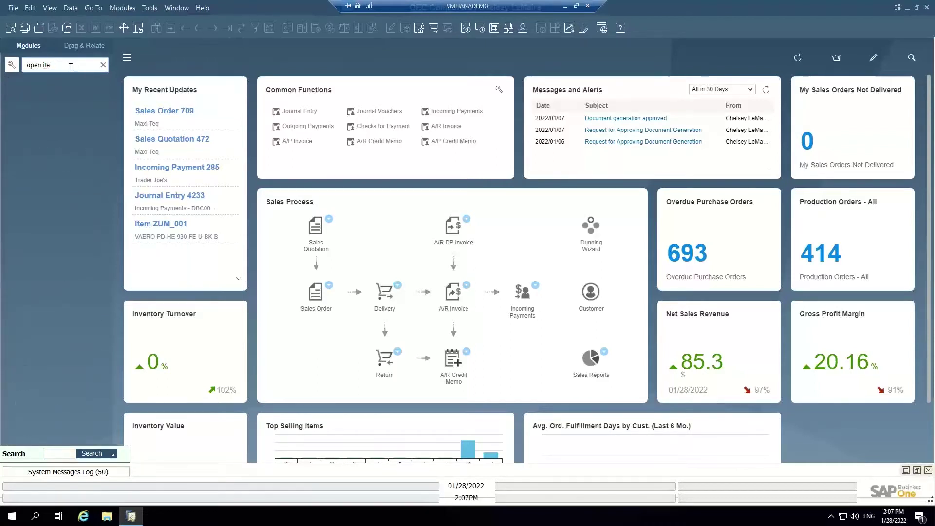
type("m")
left_click(60, 116)
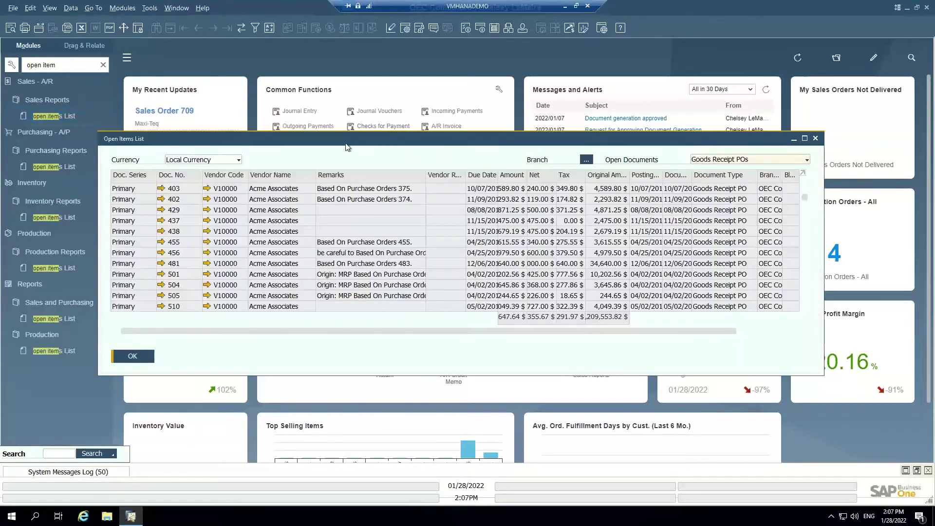
Switch the Open Items List's open document type to Deliveries
left_click(770, 103)
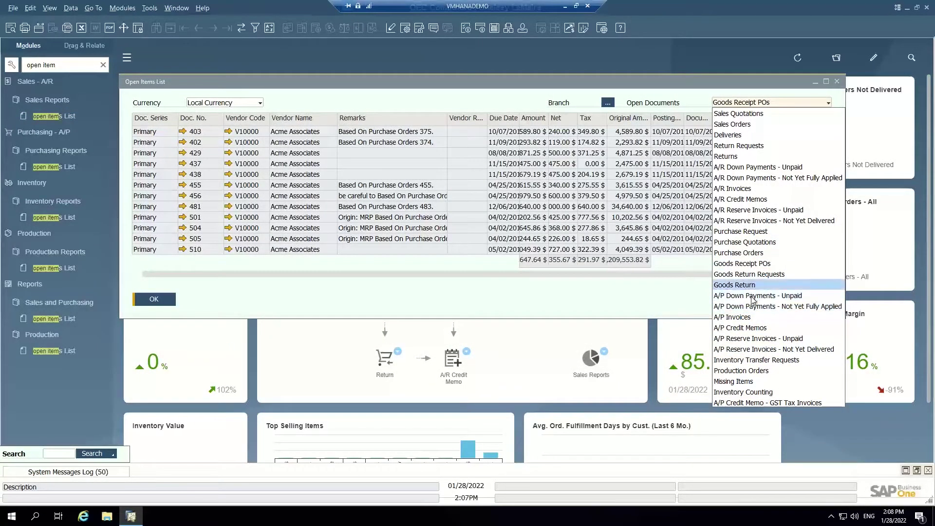
left_click(745, 189)
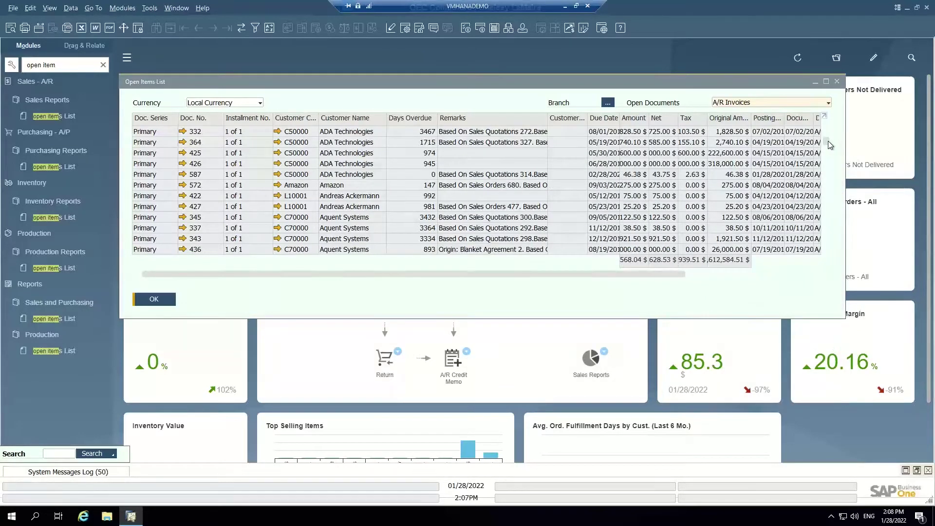
left_click(800, 101)
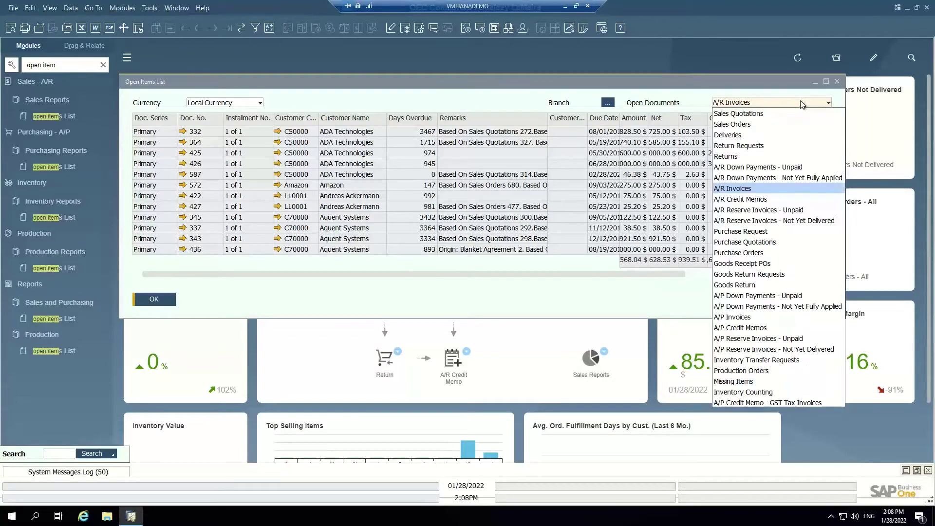
left_click(749, 136)
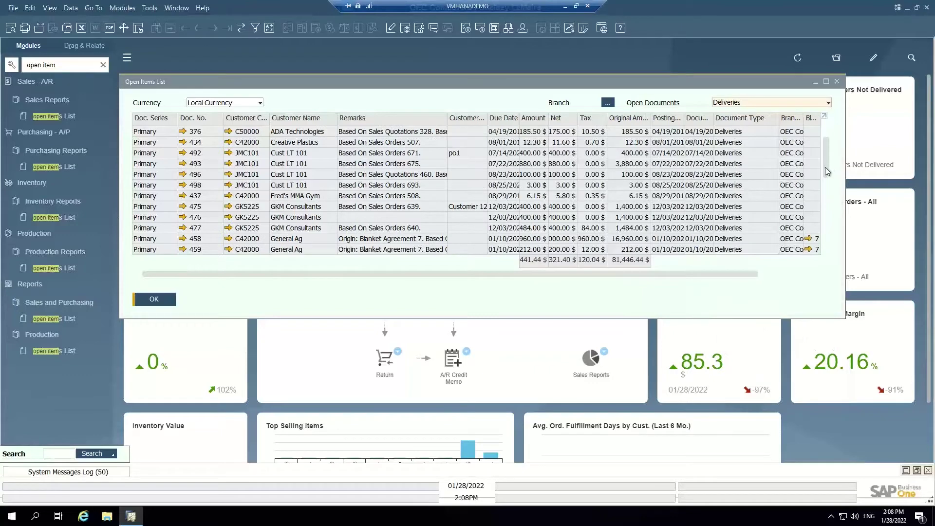
left_click_drag(825, 170, 818, 258)
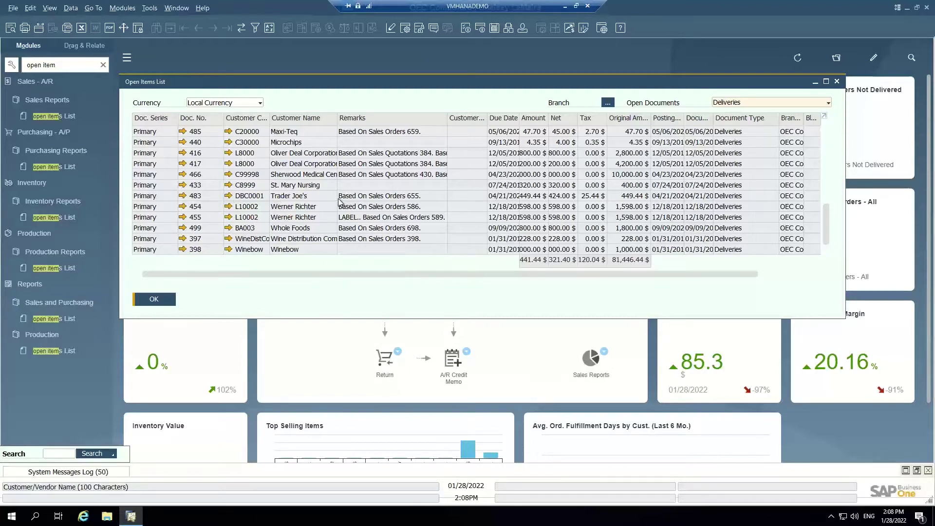
Open Trader Joe's delivery 483 and view its Copy To document options
left_click(184, 196)
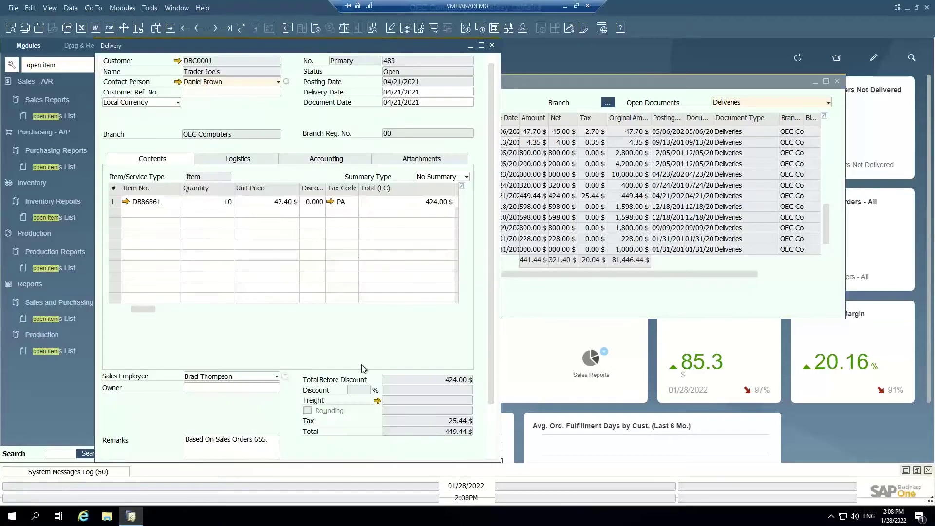
scroll(489, 271, "down", 3)
scroll(478, 112, "up", 3)
scroll(476, 200, "down", 2)
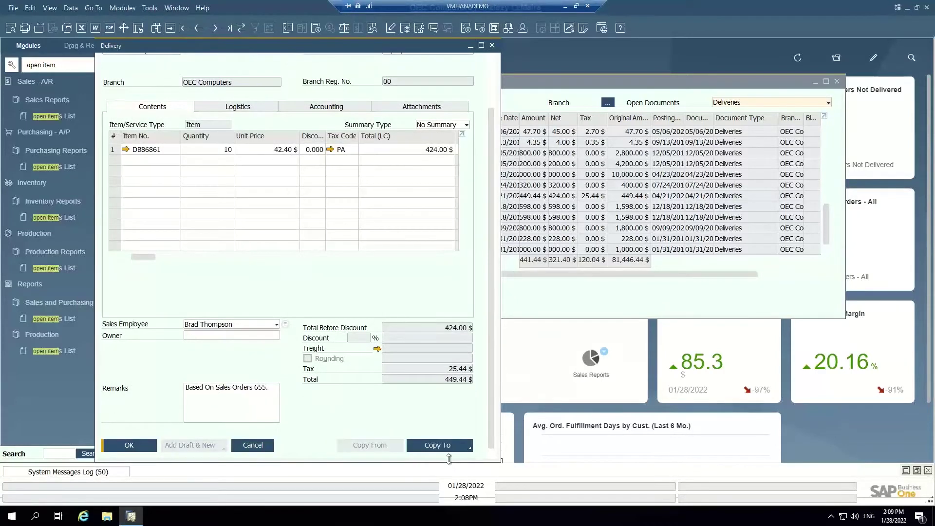
left_click(464, 450)
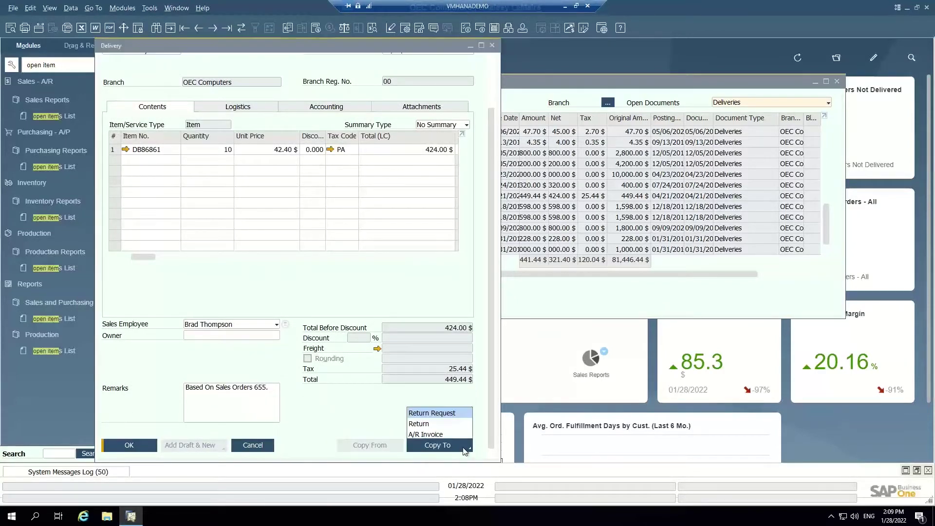
Copy delivery 483 into an A/R invoice and add it as final
left_click(422, 435)
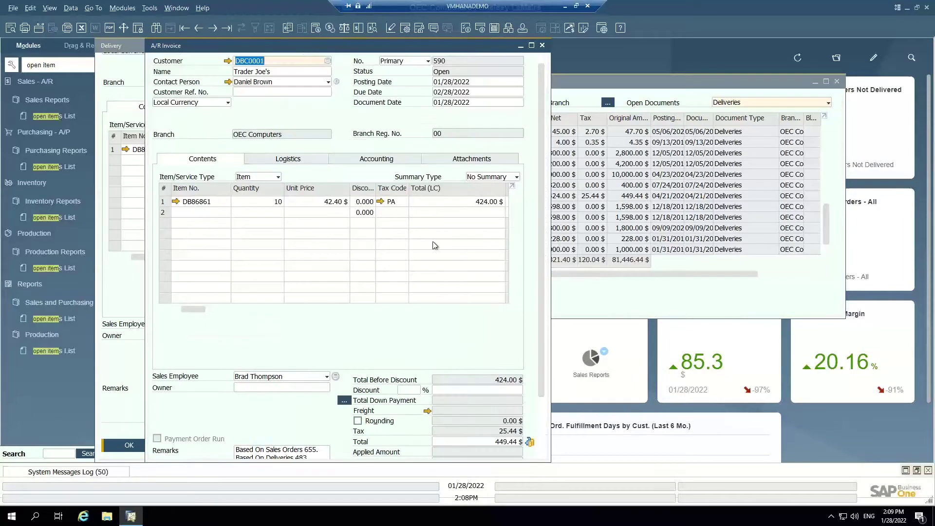
scroll(546, 228, "down", 1)
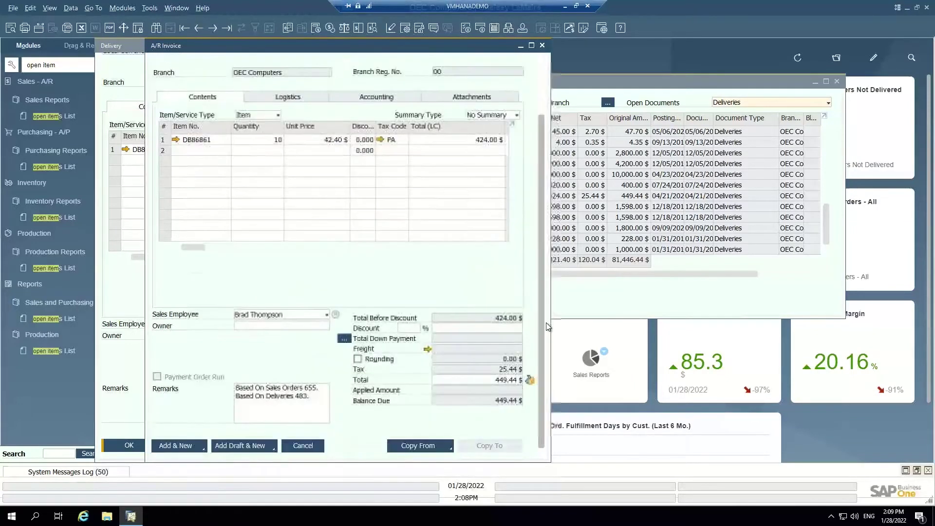
scroll(545, 146, "up", 3)
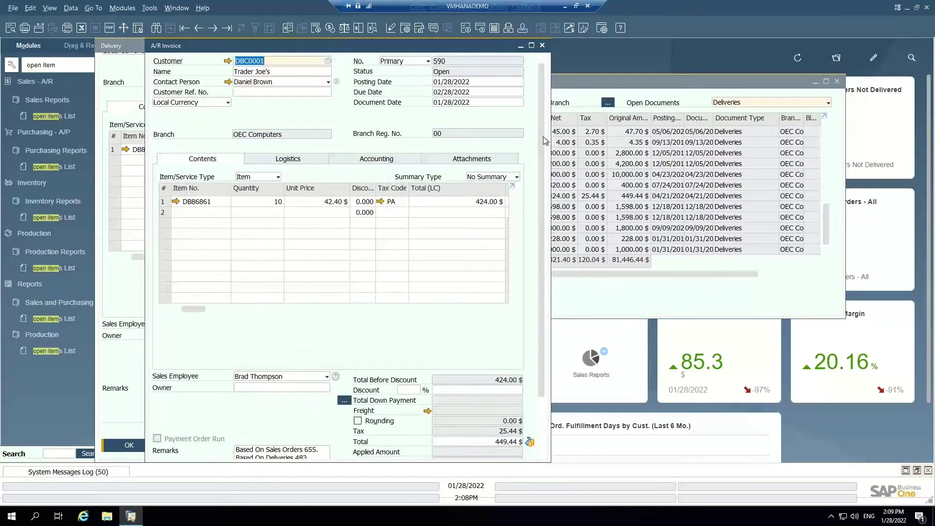
scroll(545, 141, "down", 3)
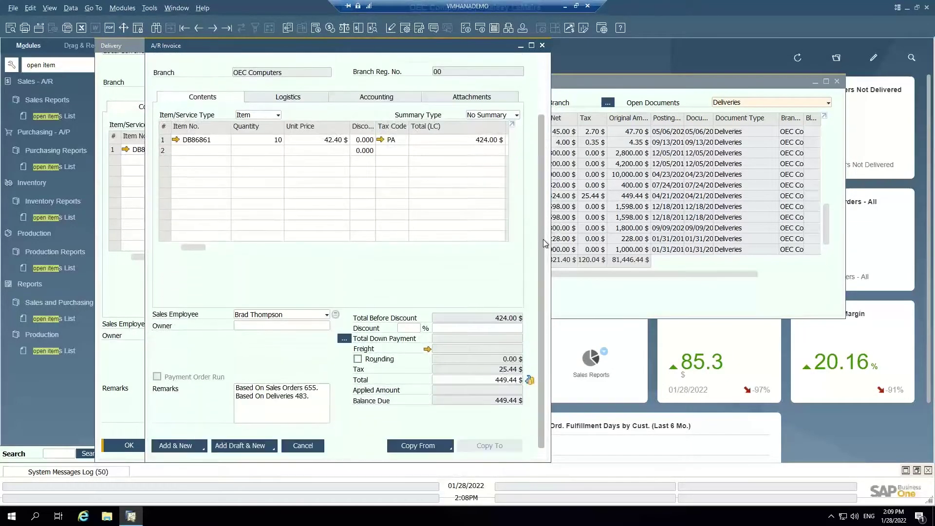
left_click(173, 445)
left_click(332, 269)
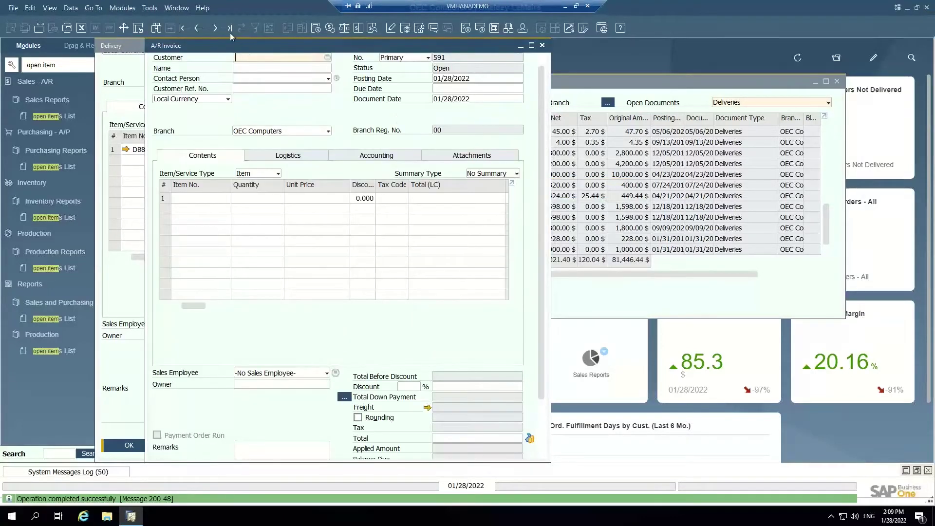
Display the last added invoice, number 590, and scroll through it
left_click(228, 30)
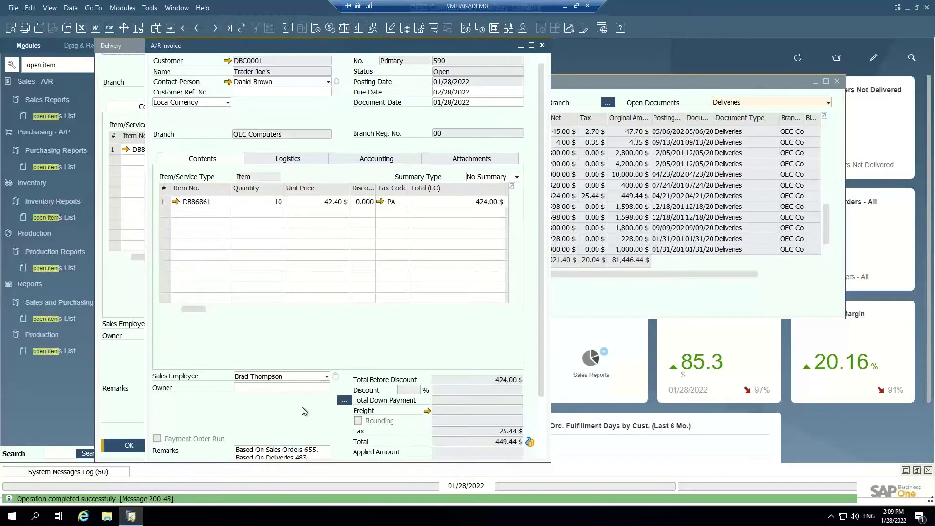
scroll(304, 411, "down", 3)
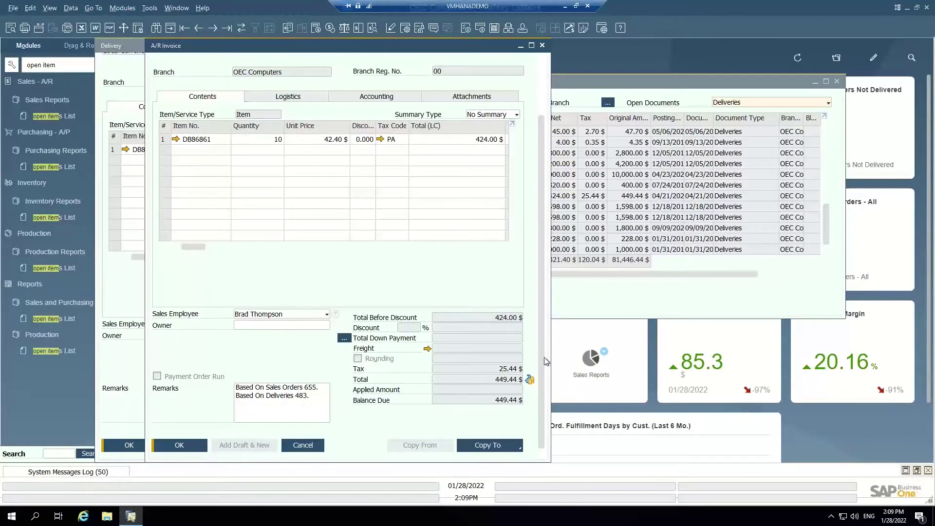
scroll(543, 361, "up", 3)
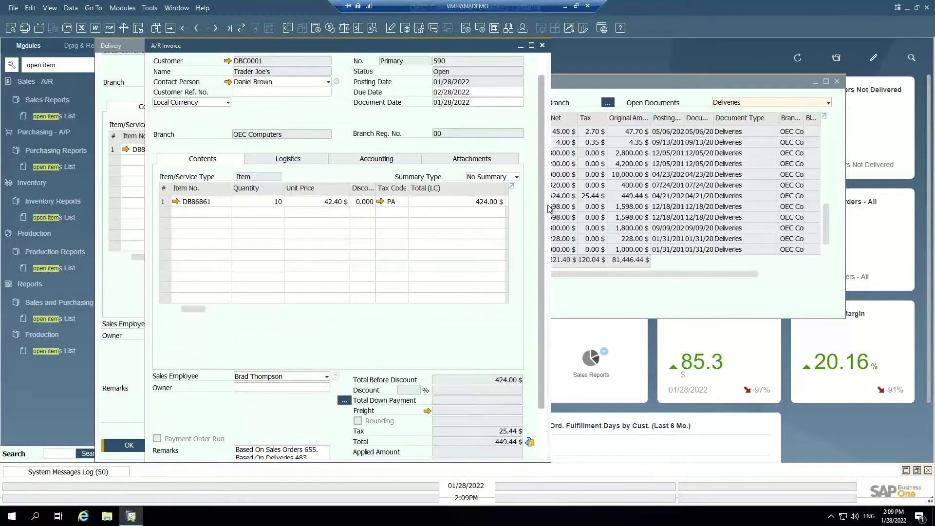
Check Trader Joe's customer master record, then close it, invoice 590 and delivery 483
left_click(228, 61)
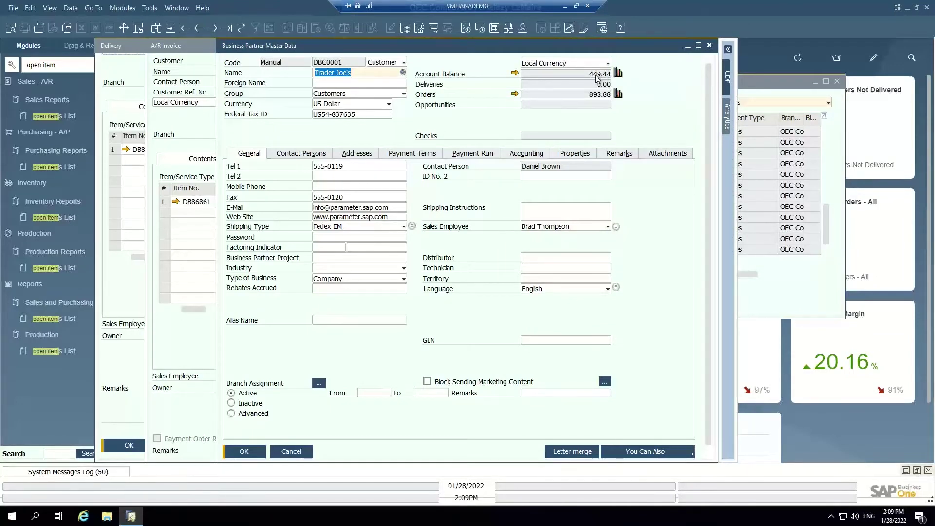
left_click(709, 46)
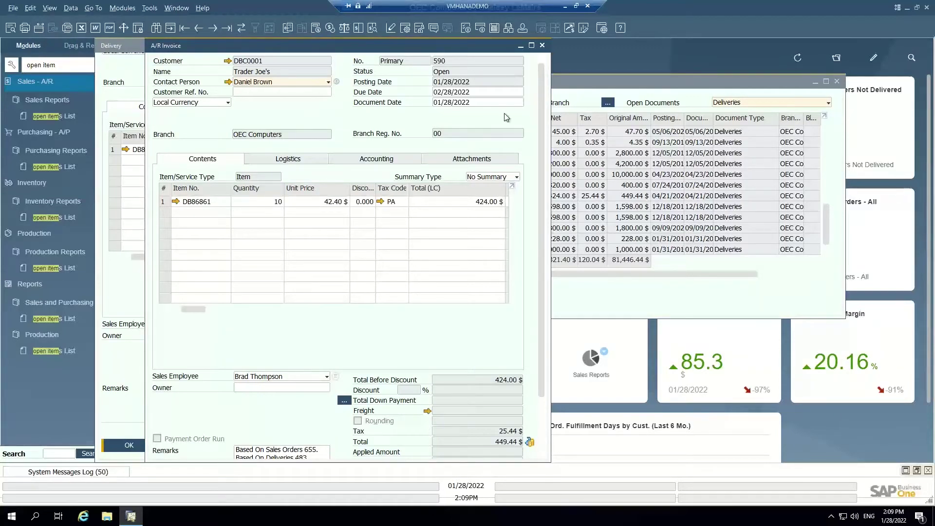
left_click(542, 45)
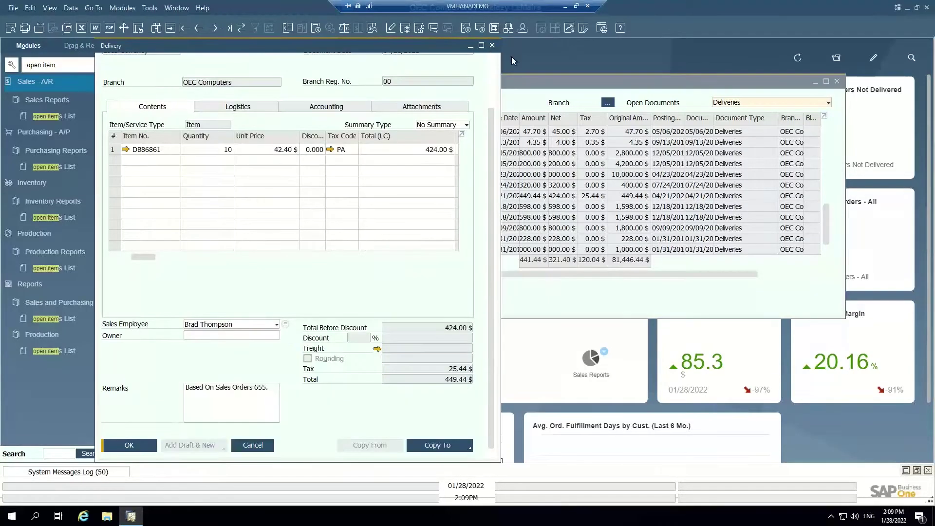
left_click(802, 235)
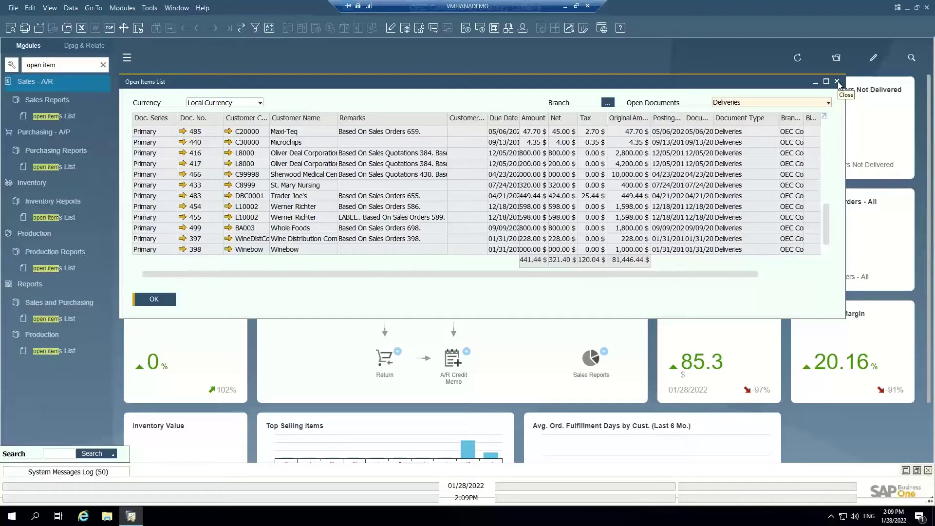
Close the Open Items List and start a new A/R invoice for BAKER HUGHES NORWAY
left_click(836, 82)
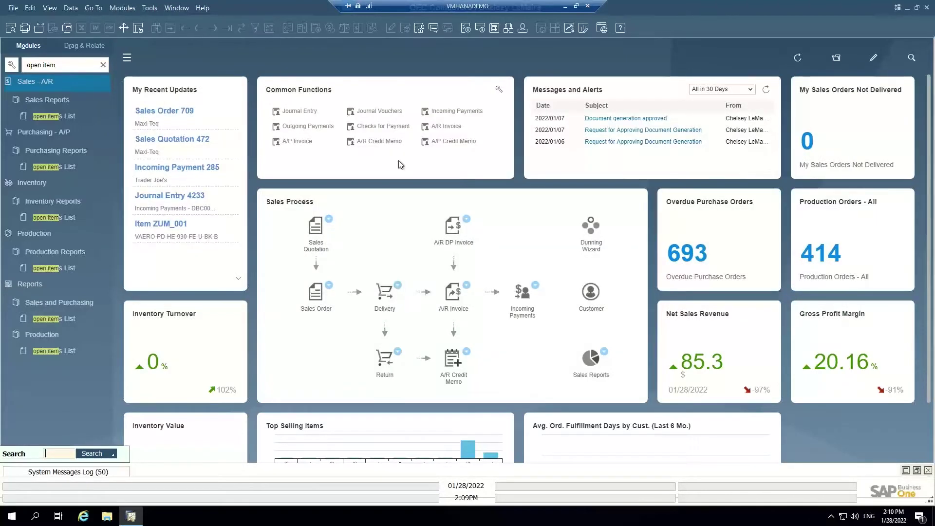
left_click(102, 65)
left_click(41, 156)
left_click(51, 218)
key("Tab")
left_click(341, 248)
key("Return")
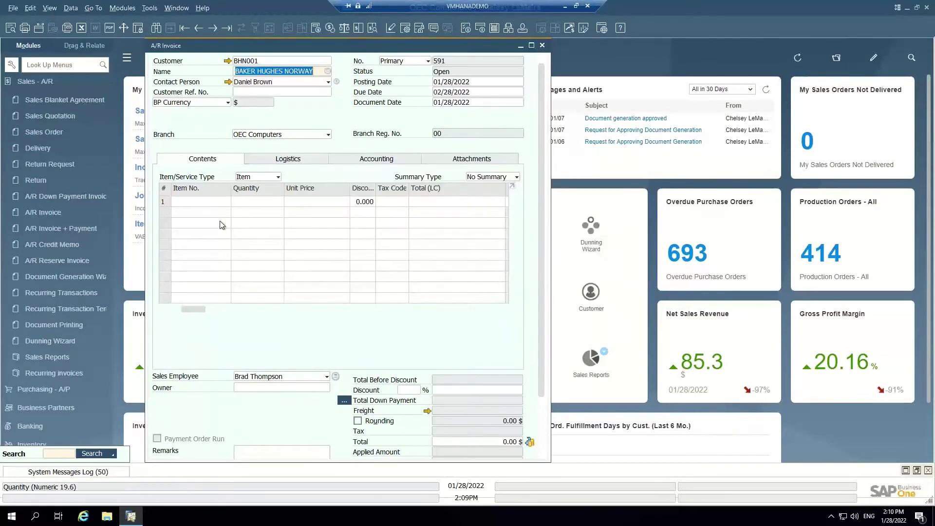
left_click(199, 236)
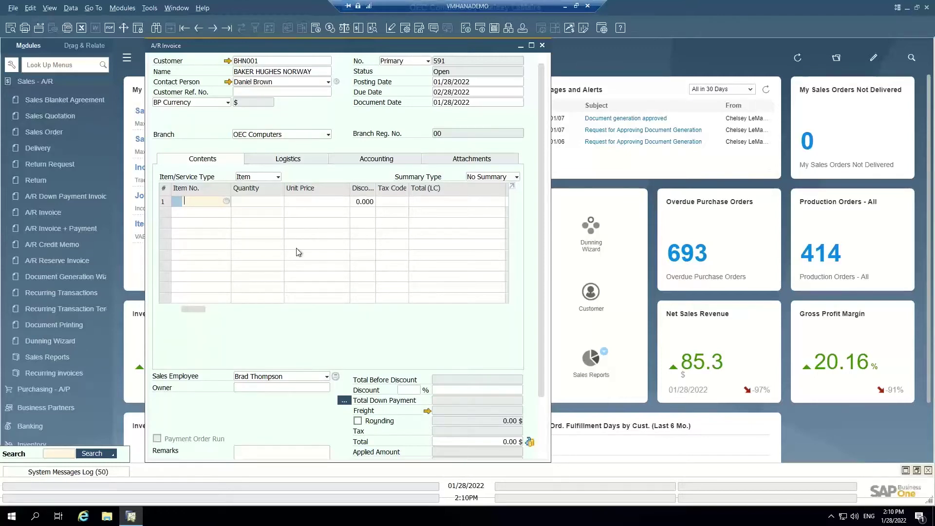
scroll(303, 400, "down", 2)
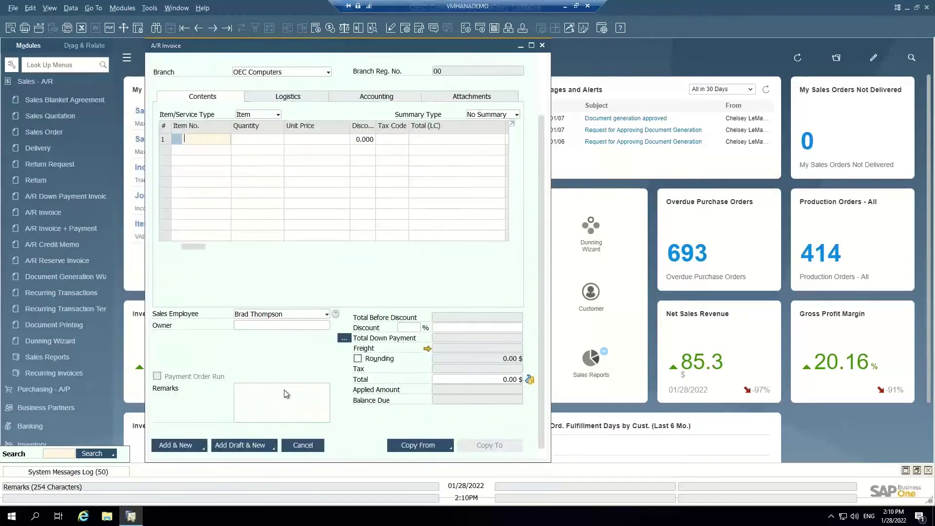
Discard the unsaved invoice and search the menus for 'docu'
left_click(543, 46)
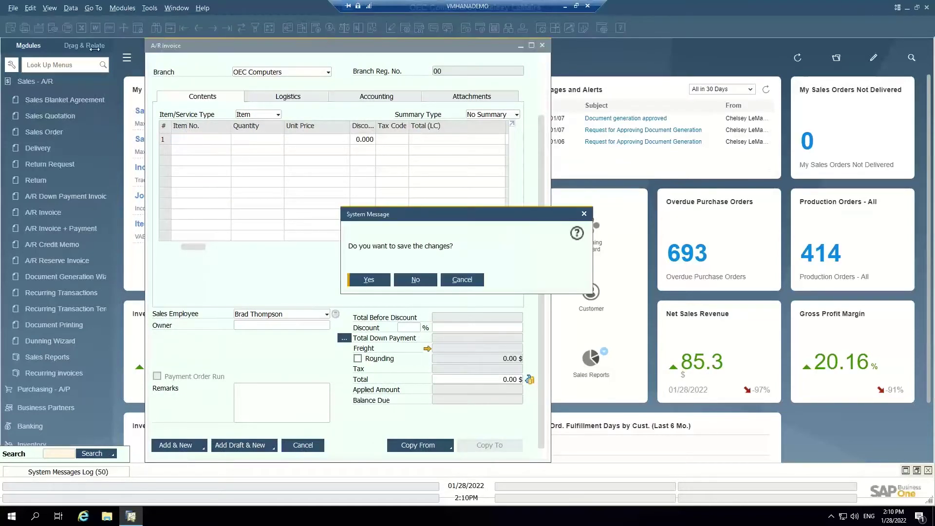
left_click(416, 280)
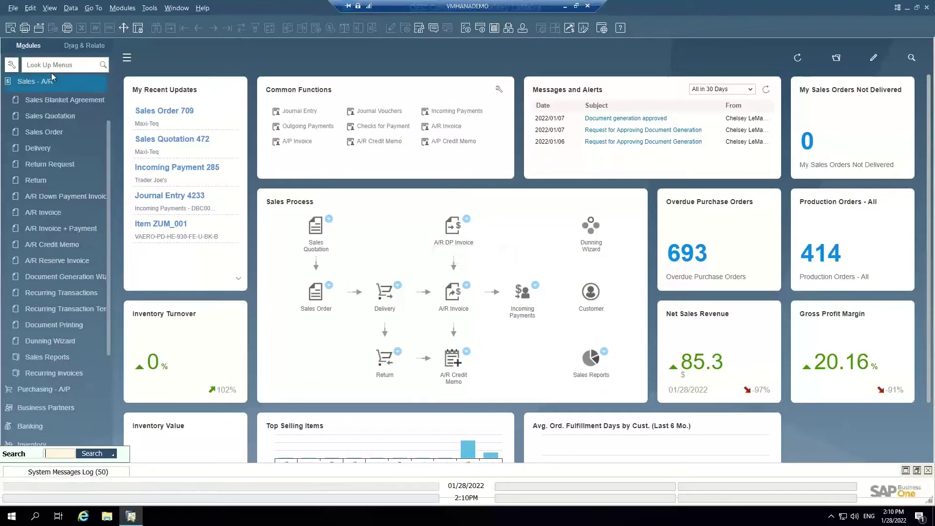
left_click(53, 64)
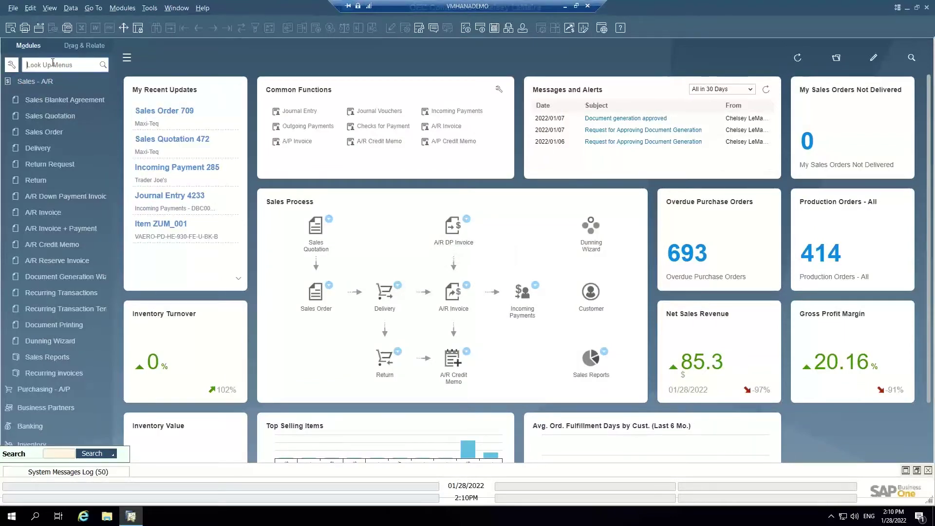
type("docu")
Launch the Document Generation Wizard with the 'Ready for Invoicing' parameter set, reaching step 2
left_click(46, 93)
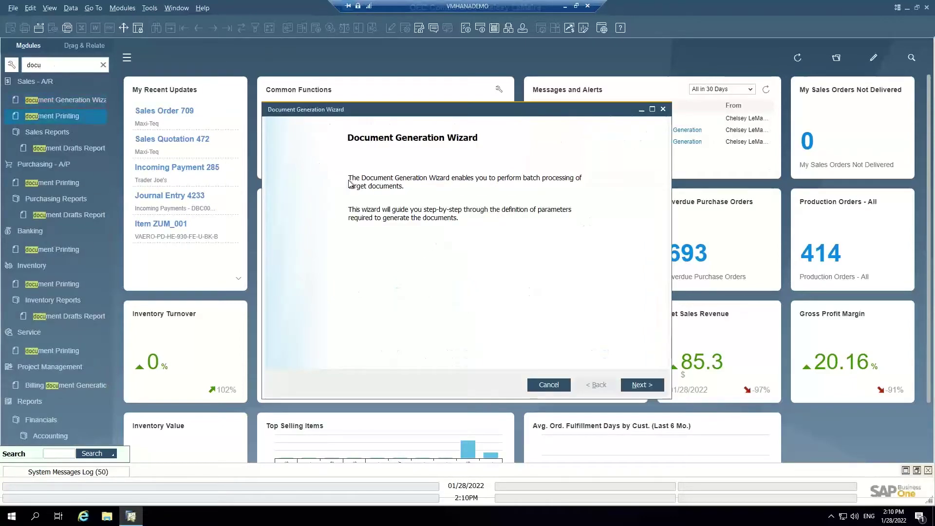
left_click(640, 385)
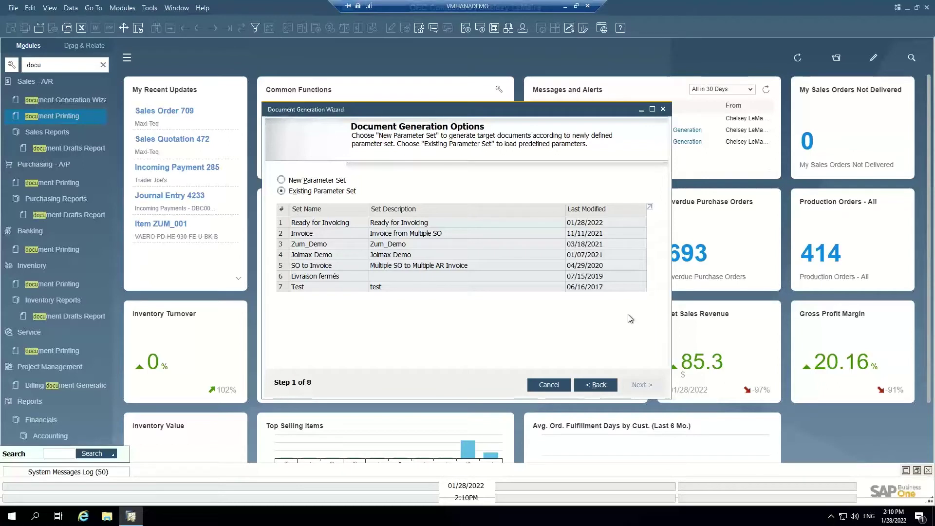
left_click(355, 224)
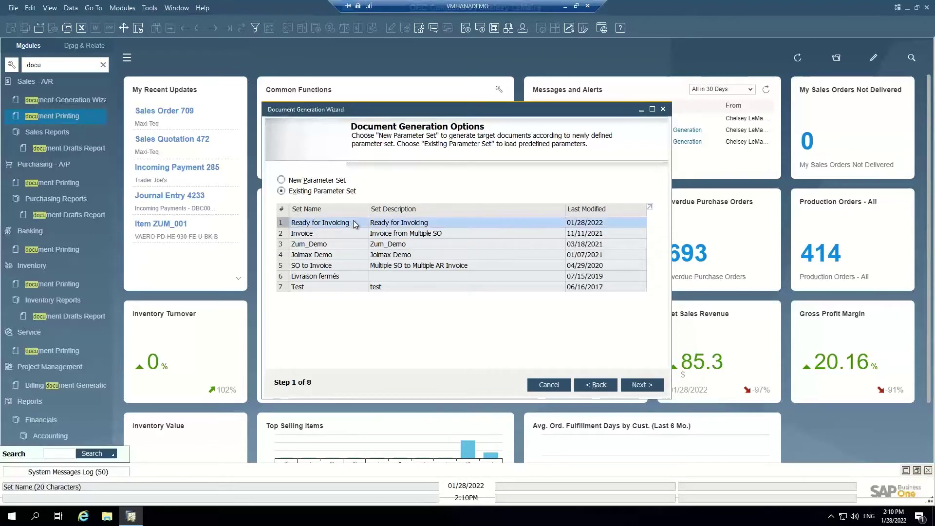
left_click(649, 388)
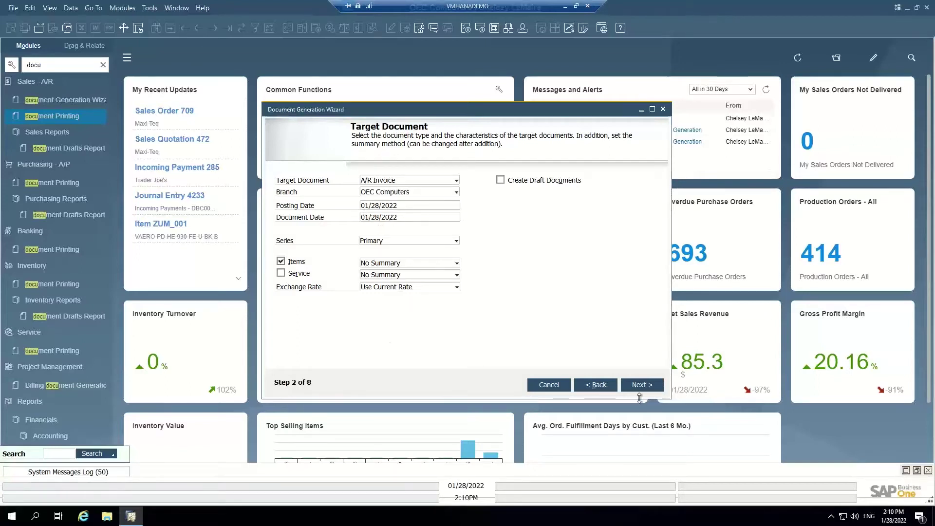
Limit base deliveries to Posting Date To 12/31/2020 and continue to Consolidation Options
left_click(653, 393)
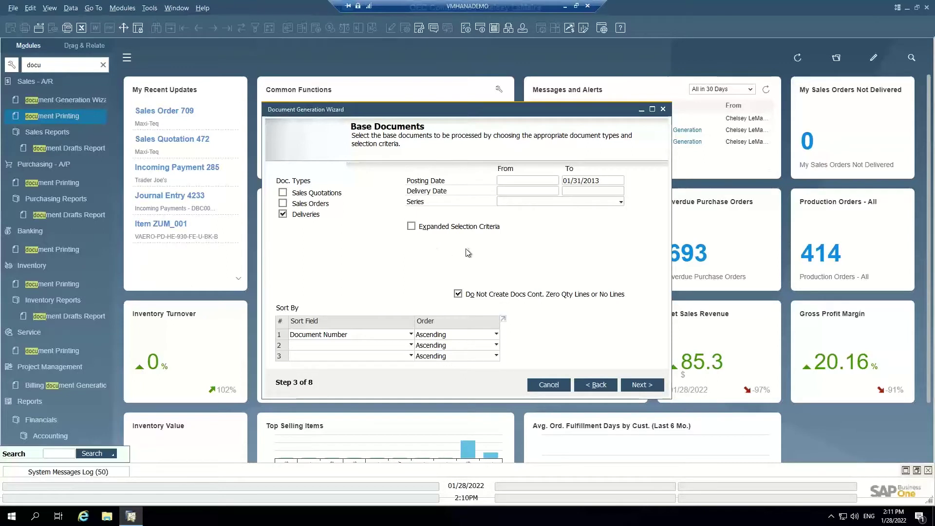
left_click(604, 181)
left_click(620, 180)
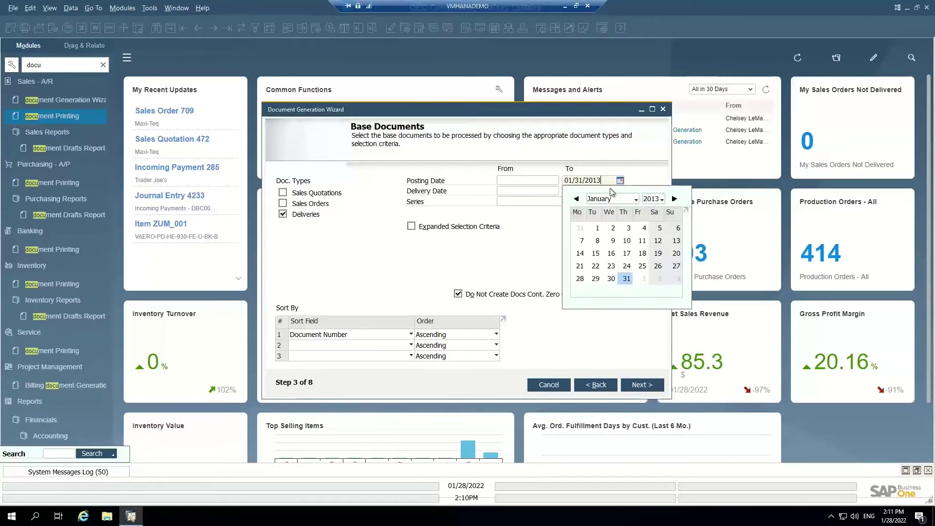
left_click(661, 198)
mouse_move(673, 344)
left_mouse_down()
mouse_move(674, 363)
mouse_move(672, 340)
left_mouse_up()
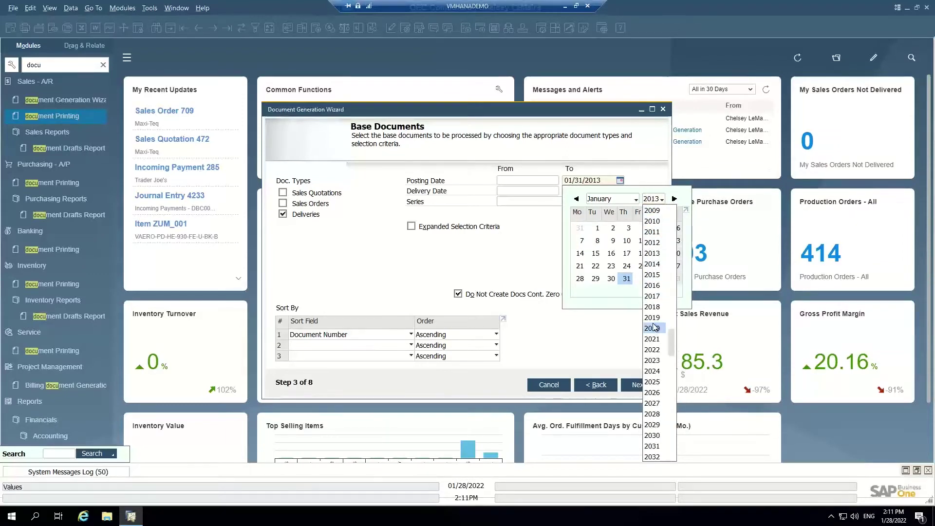
left_click(654, 327)
left_click(641, 280)
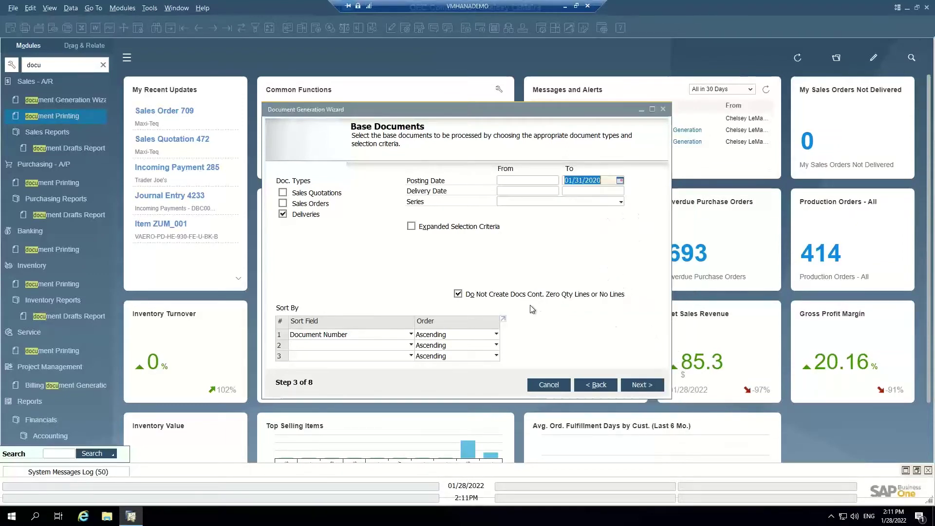
left_click(620, 180)
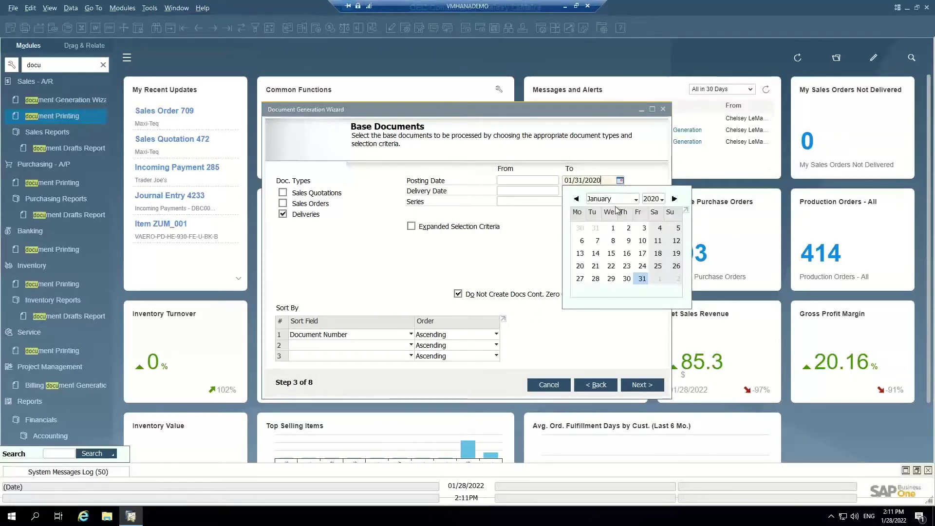
left_click(615, 198)
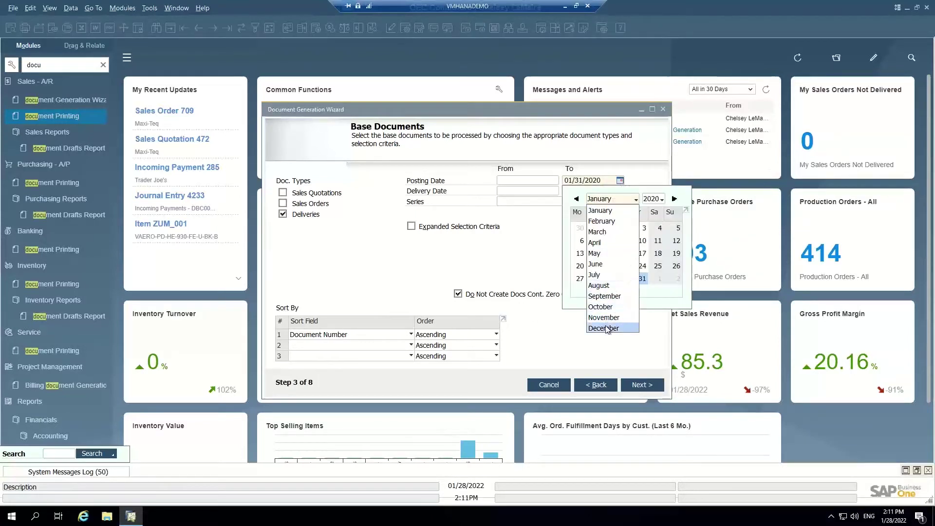
left_click(607, 328)
left_click(626, 282)
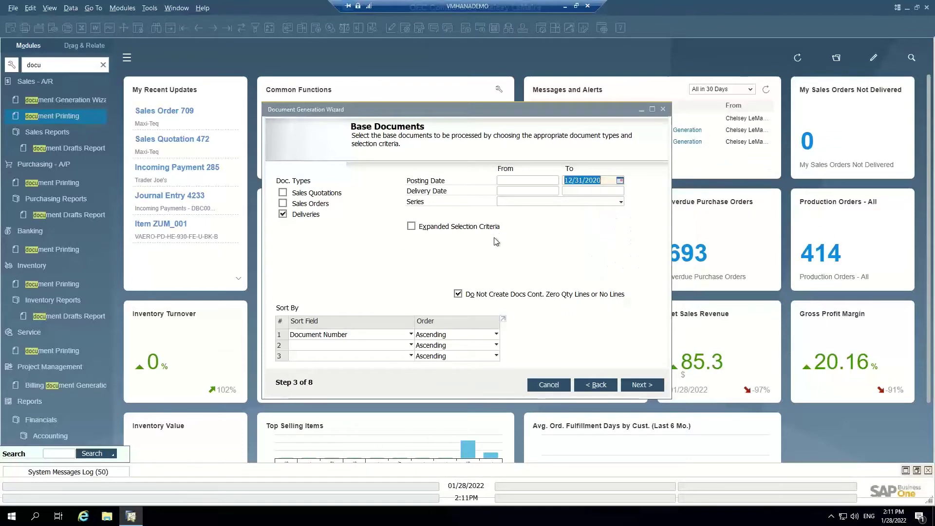
left_click(649, 385)
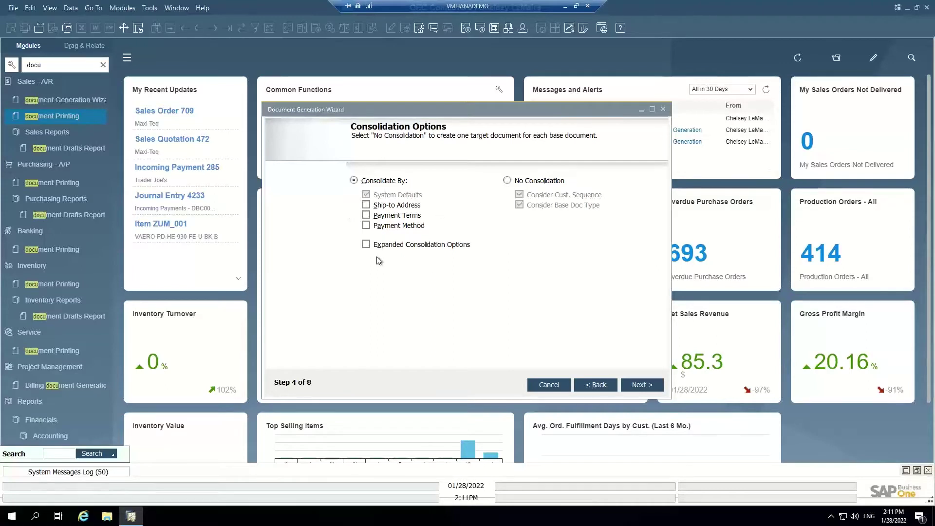
Advance through steps 4–7, save the Ready for Invoicing parameter set and execute generation
left_click(640, 386)
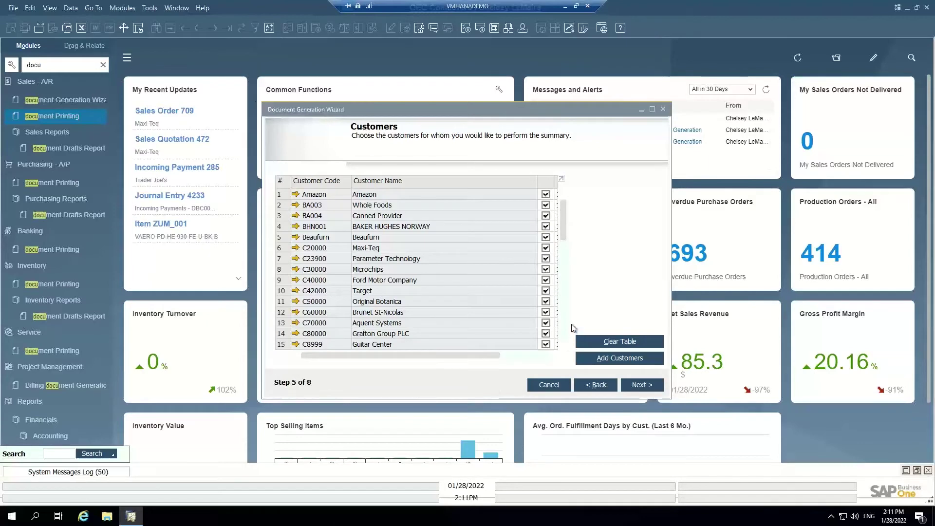
left_click(638, 388)
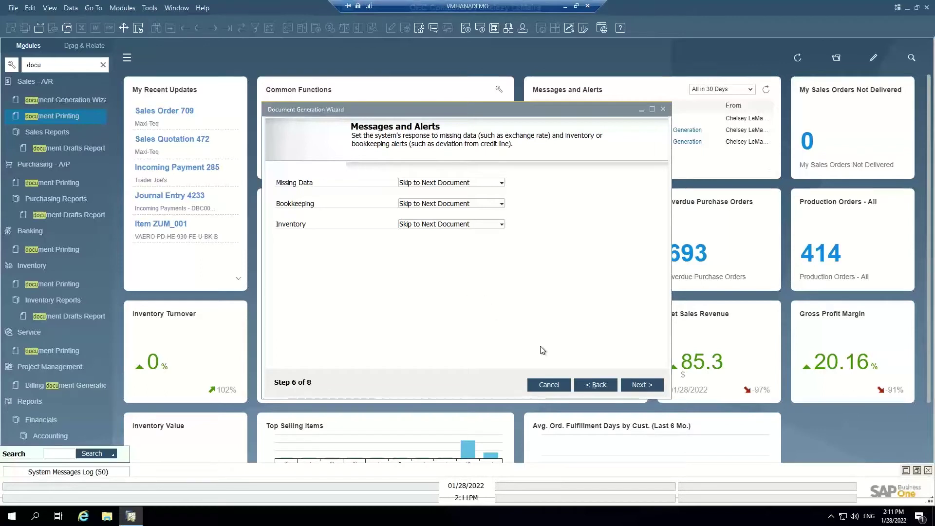
left_click(630, 385)
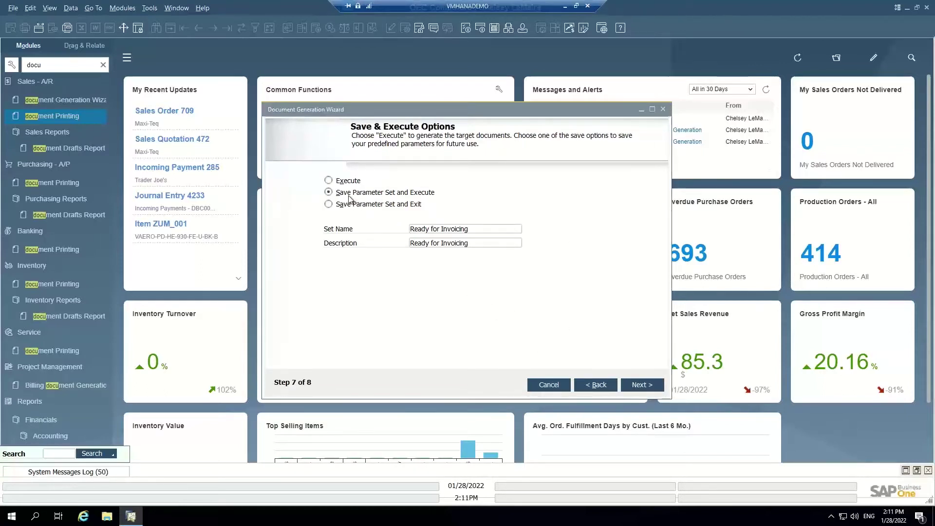
left_click(636, 387)
left_click(331, 269)
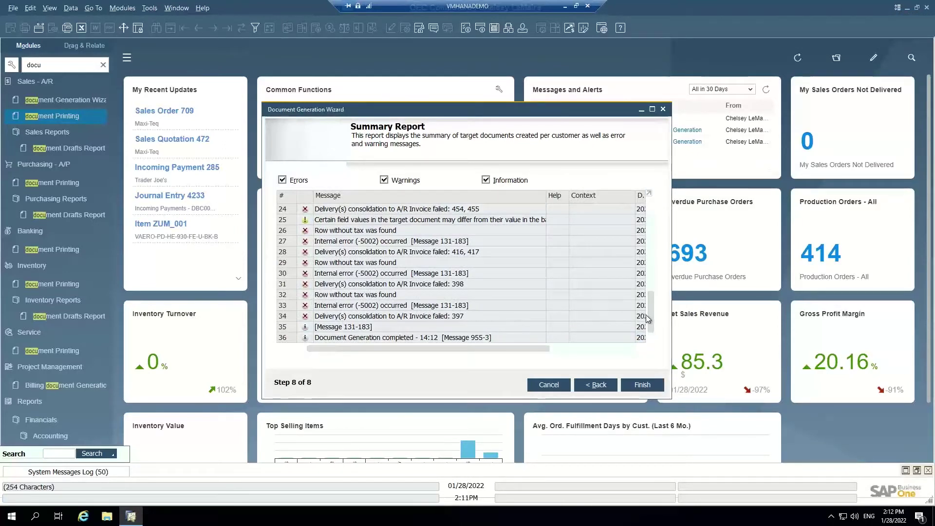
Scroll through the Summary Report's error and warning messages, then close the Document Generation Wizard
left_click_drag(651, 315, 659, 239)
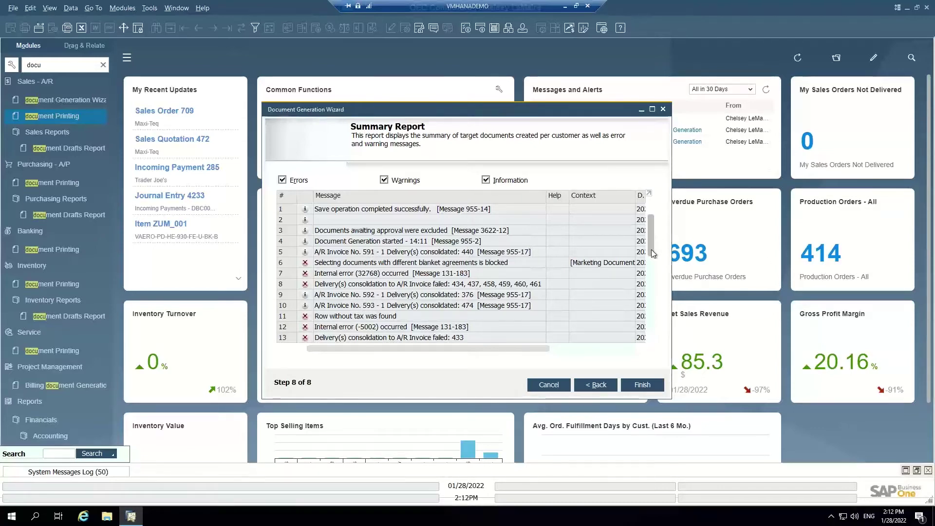
scroll(652, 241, "down", 2)
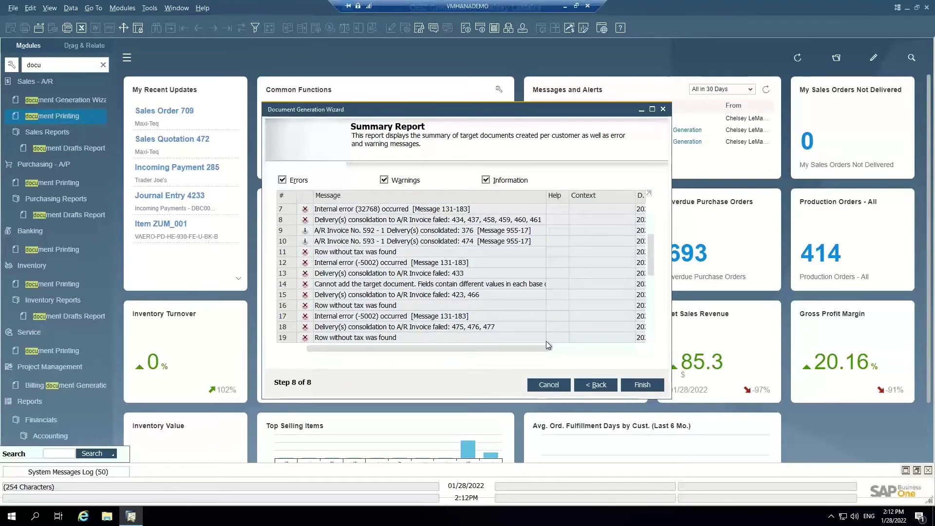
left_click_drag(651, 244, 651, 213)
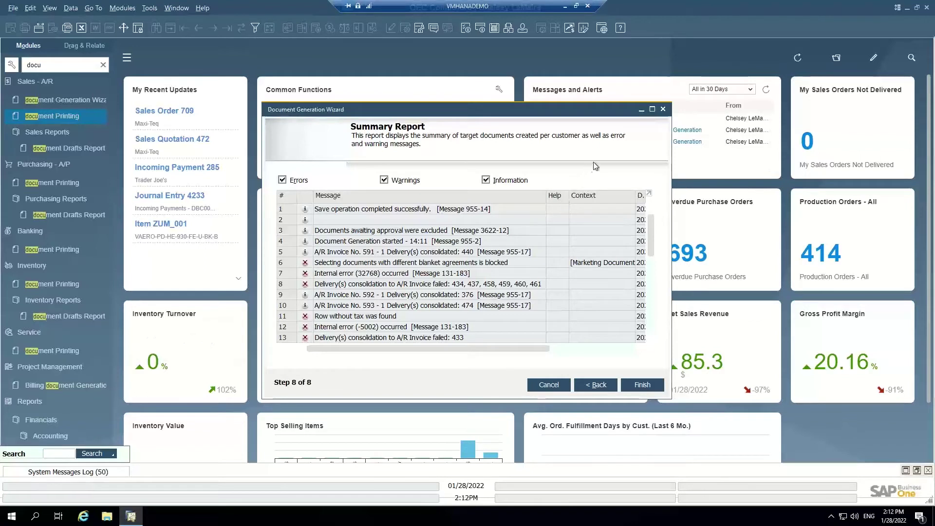
left_click(663, 109)
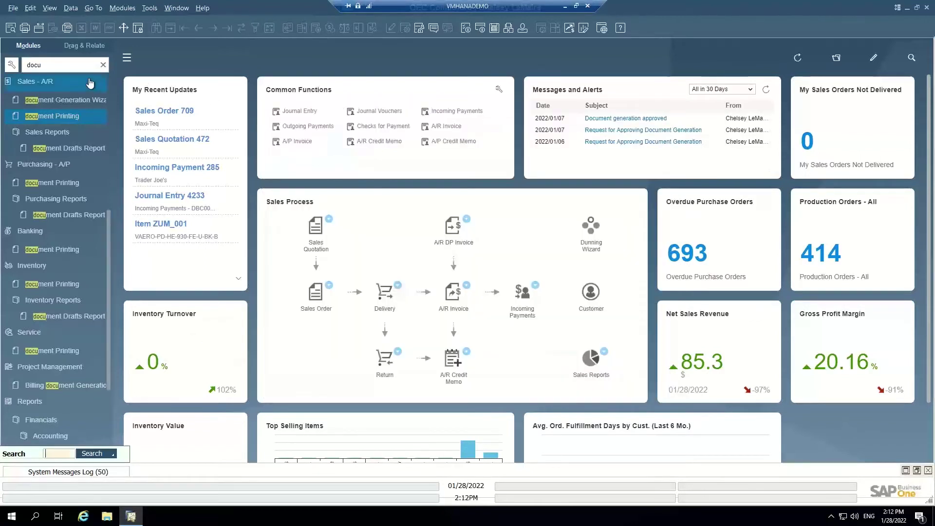
Clear the menu filter, open A/R Invoice, and browse back from invoice 593 to 591
left_click(102, 65)
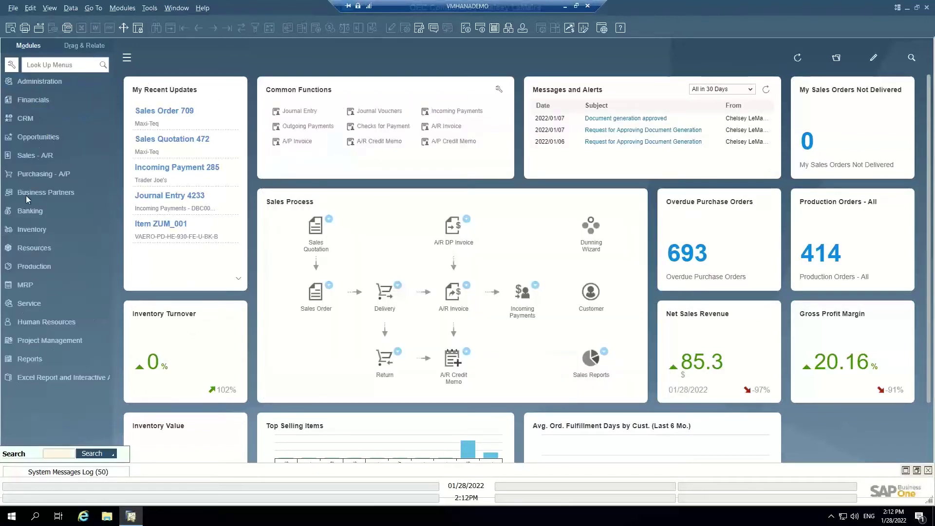
left_click(37, 156)
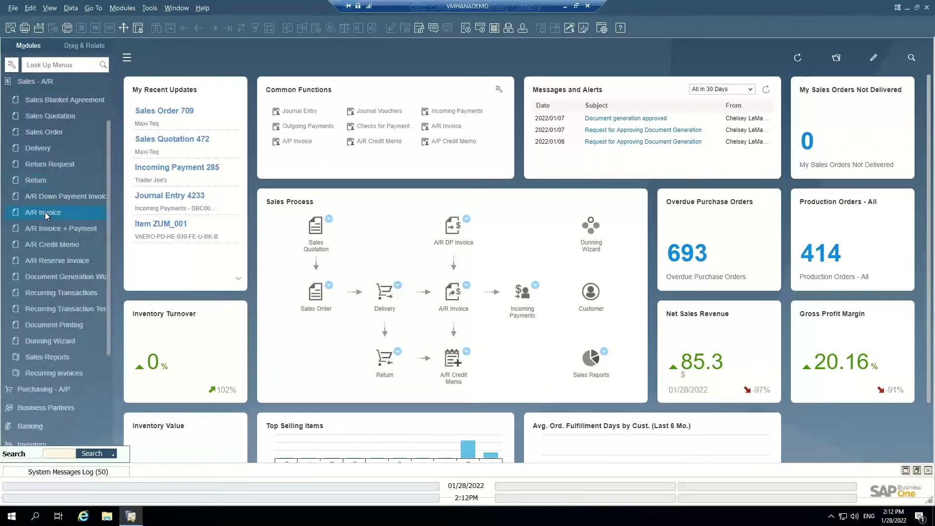
left_click(44, 212)
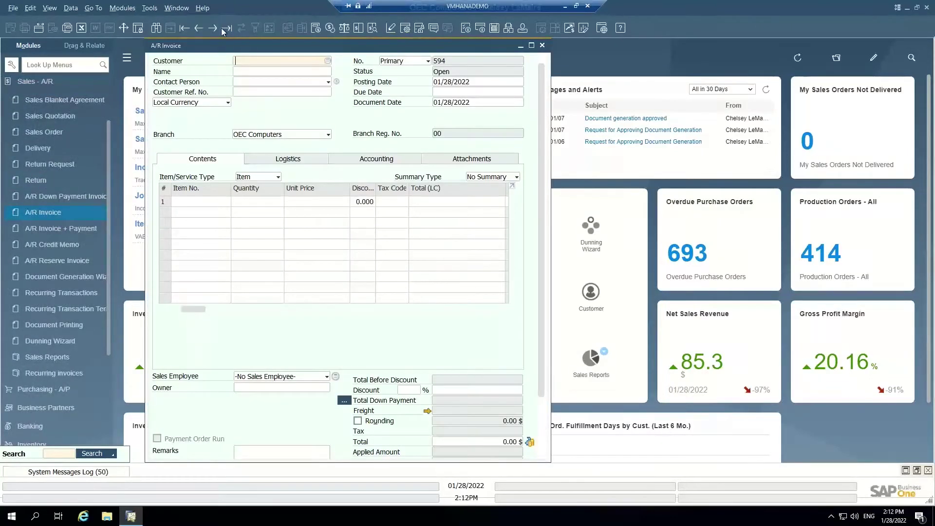
left_click(226, 28)
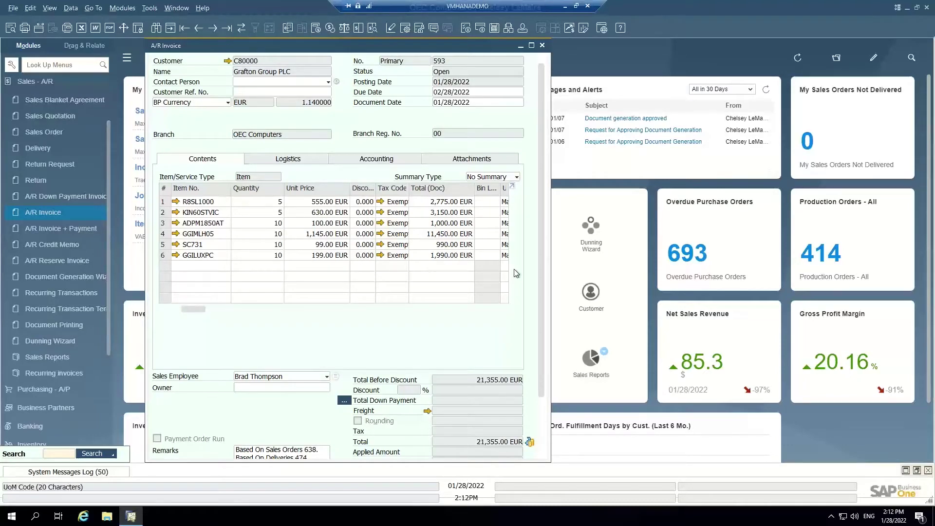
left_click_drag(540, 181, 450, 91)
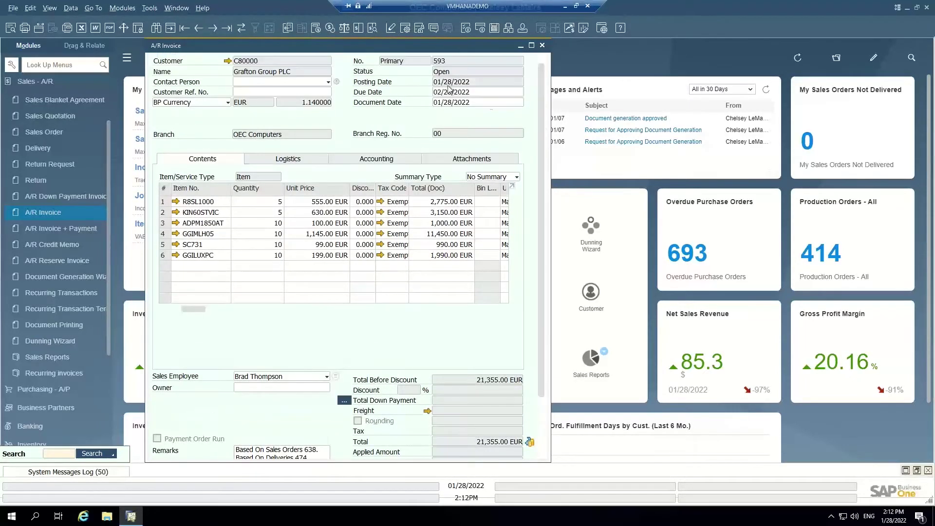
left_click(198, 34)
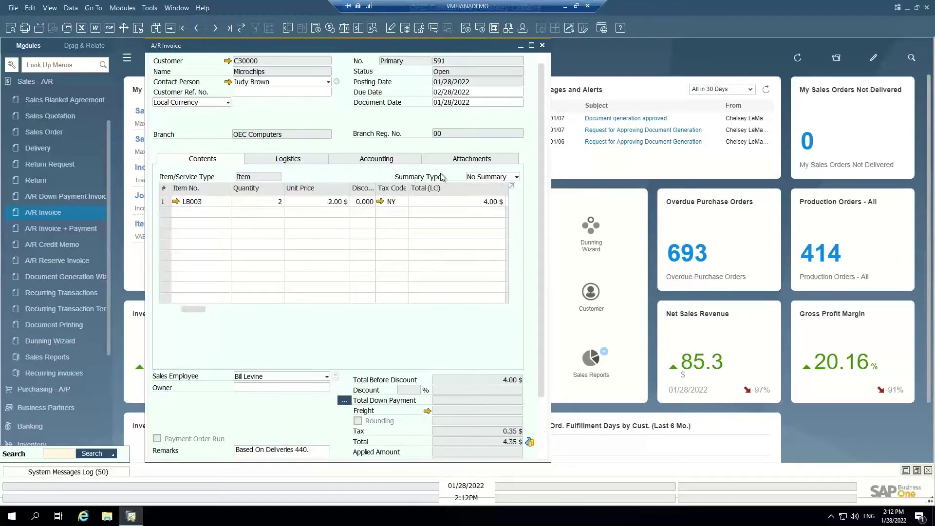
Close invoice 591 and open Business Partner Reports > Customer Receivables
left_click(542, 47)
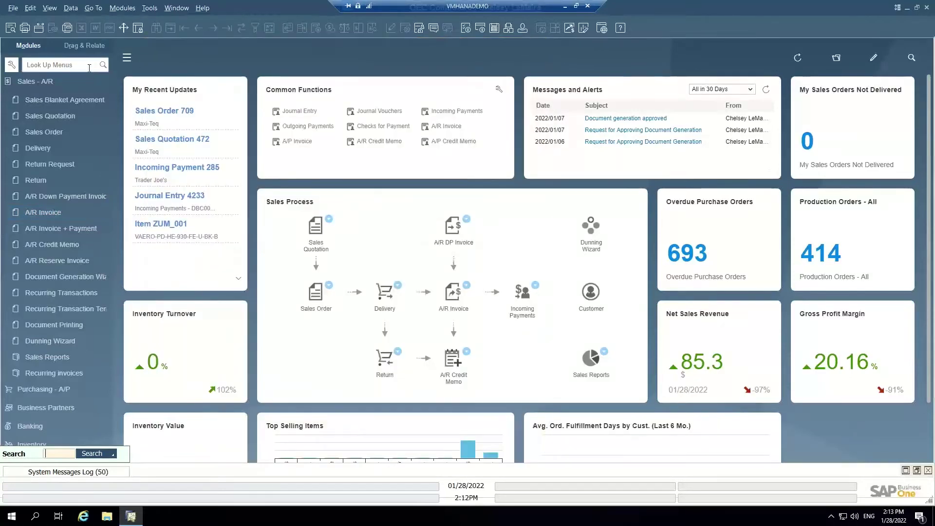
left_click(89, 81)
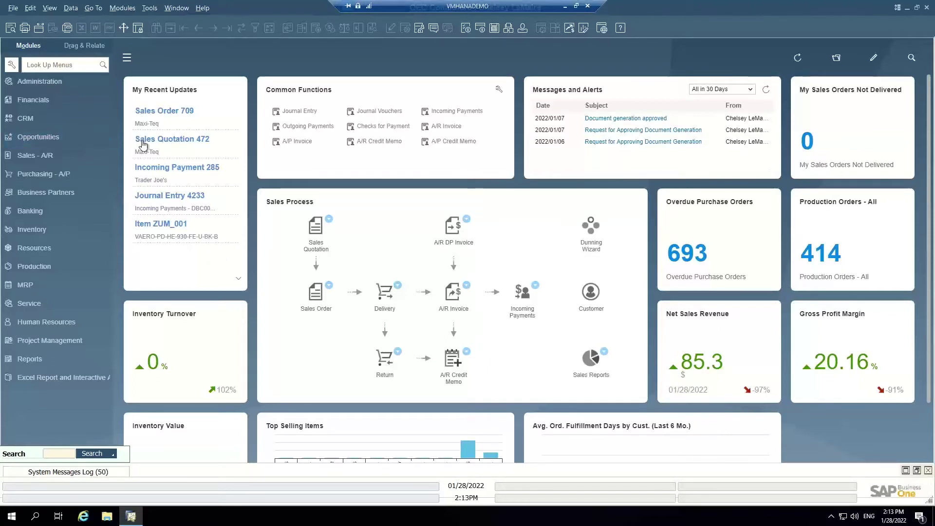
key("Down")
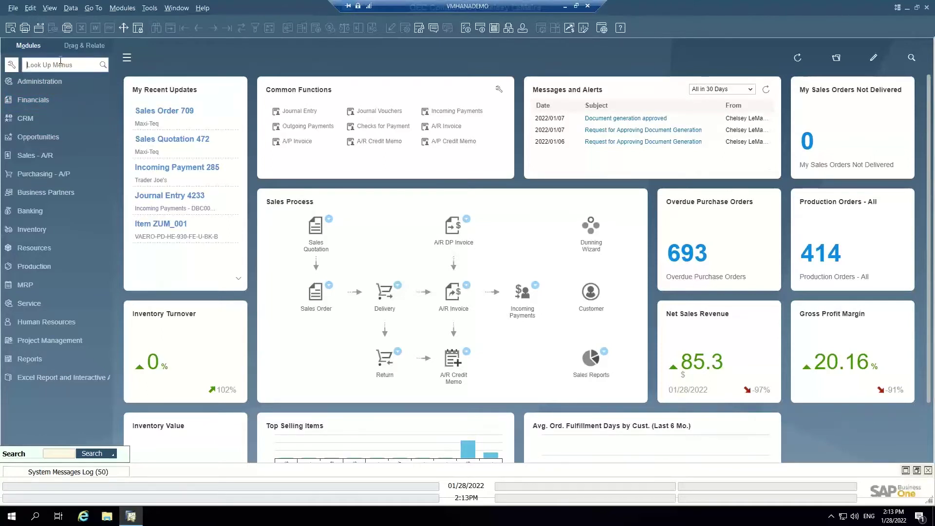
left_click(49, 196)
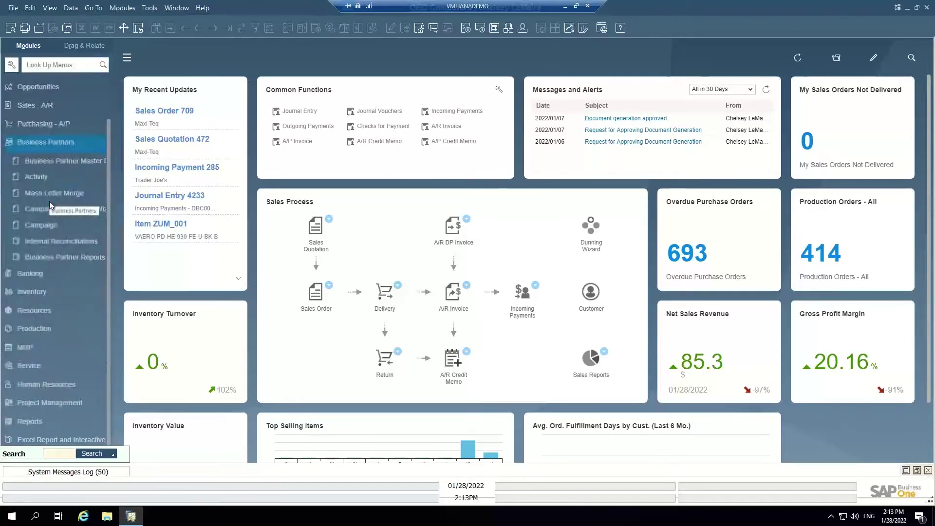
left_click(58, 258)
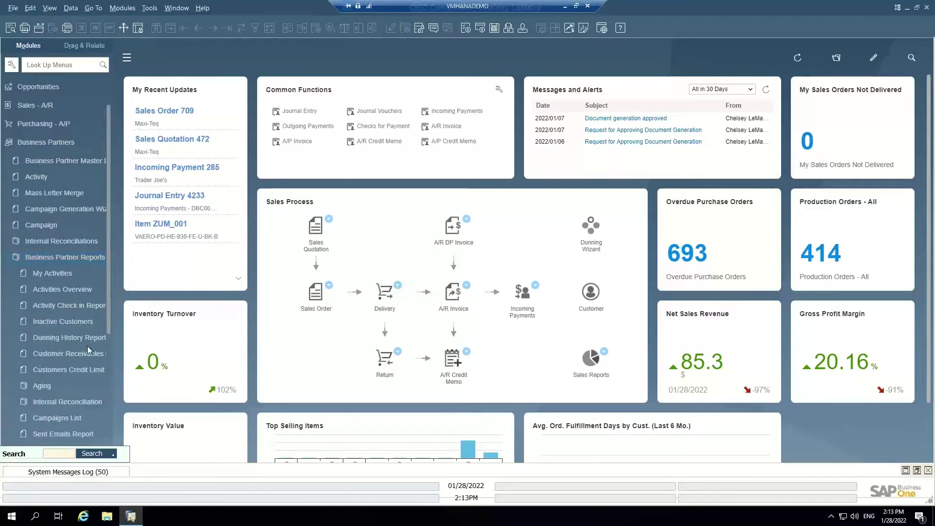
left_click(59, 355)
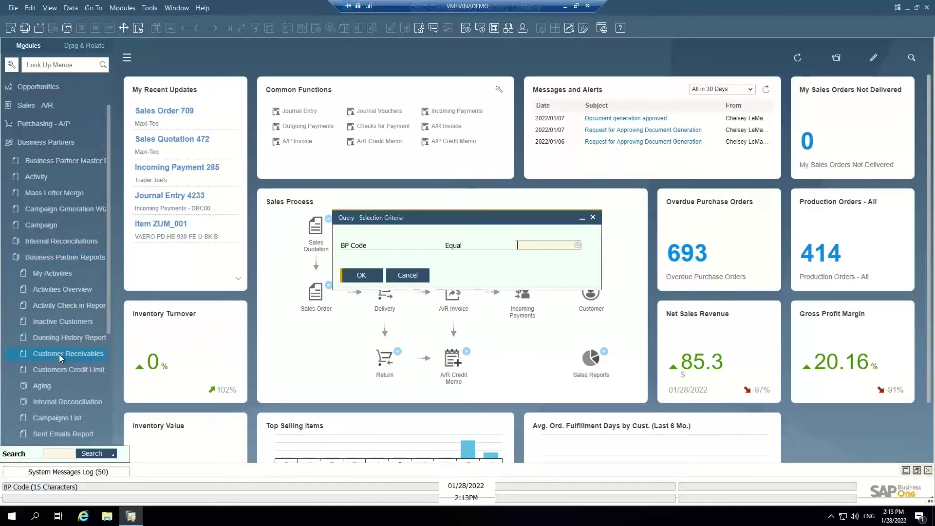
Cancel the BP code query, open Customer Receivables Aging criteria, and filter by branch OEC Computers
left_click(407, 275)
left_click(42, 385)
left_click(61, 401)
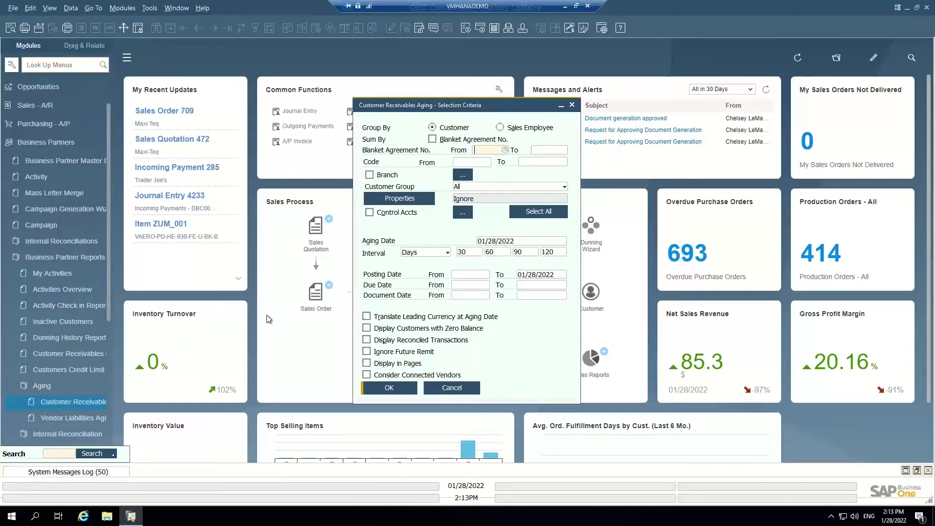
left_click_drag(430, 106, 347, 92)
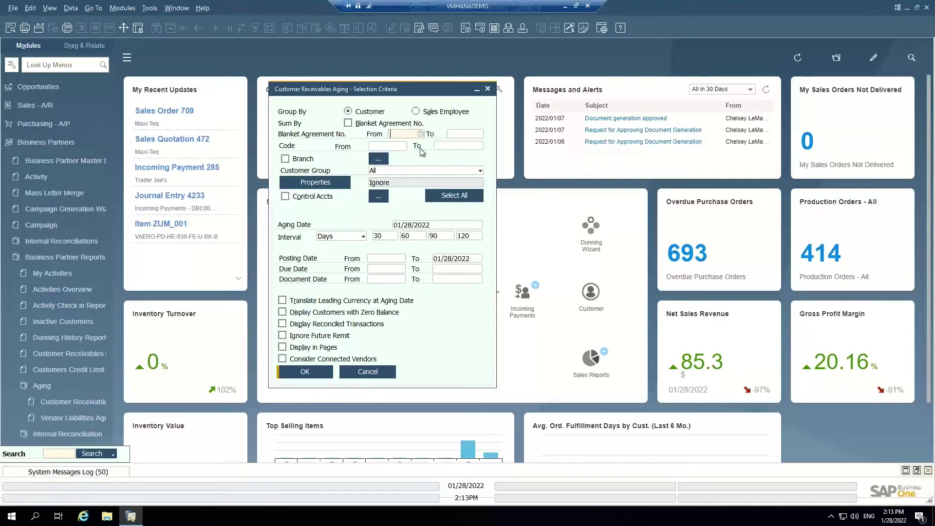
left_click(378, 159)
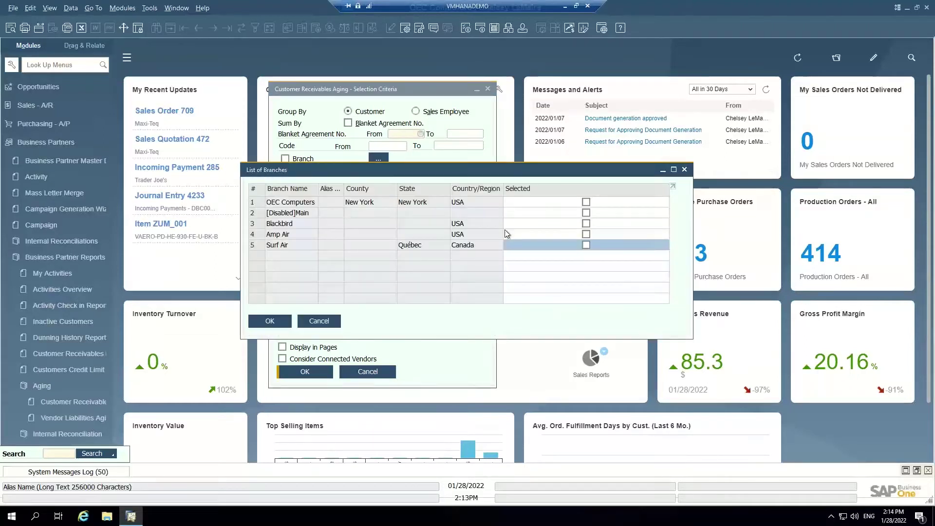
left_click(586, 202)
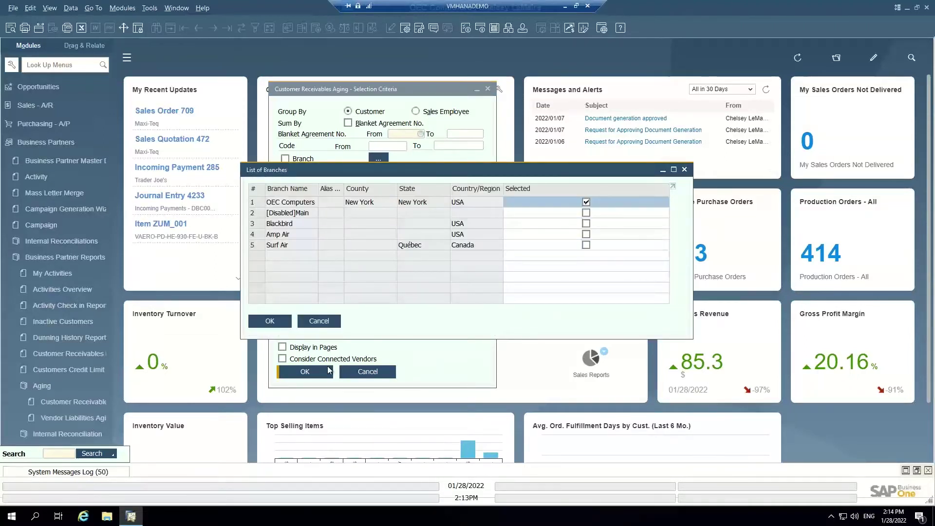
left_click(270, 321)
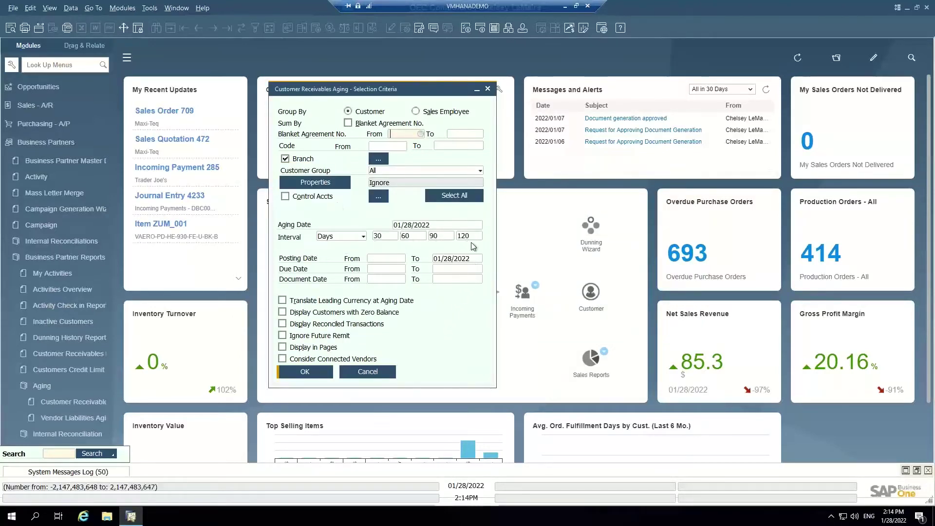
Keep the 30/60/90/120 aging intervals in days and run the aging report
left_click(407, 237)
key("Tab")
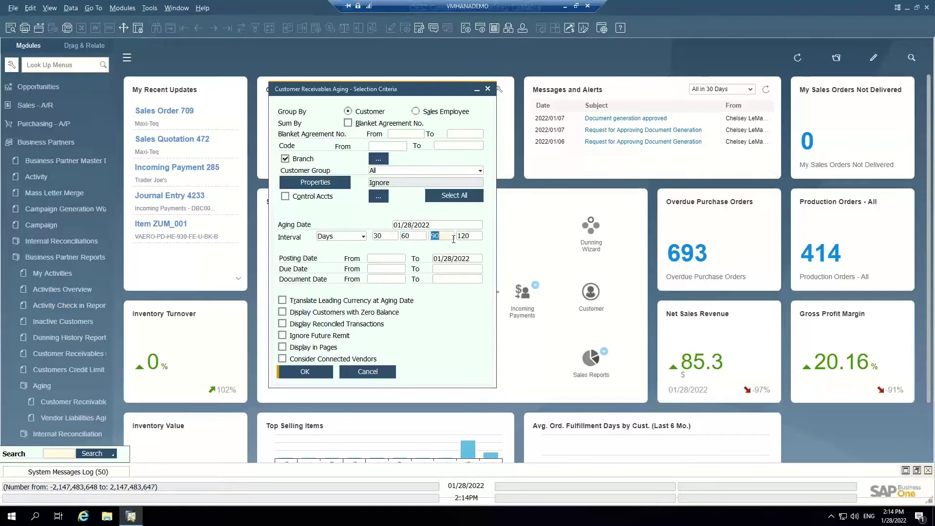
left_click(349, 240)
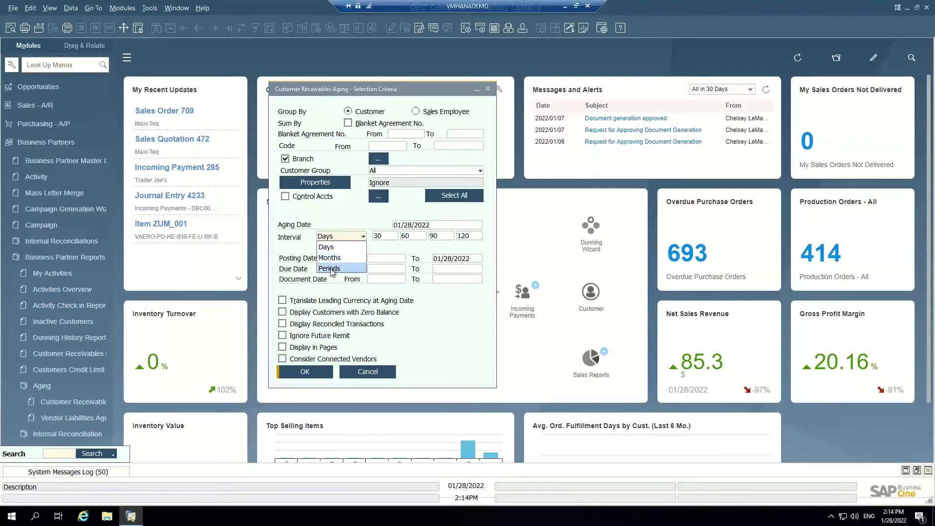
left_click(331, 247)
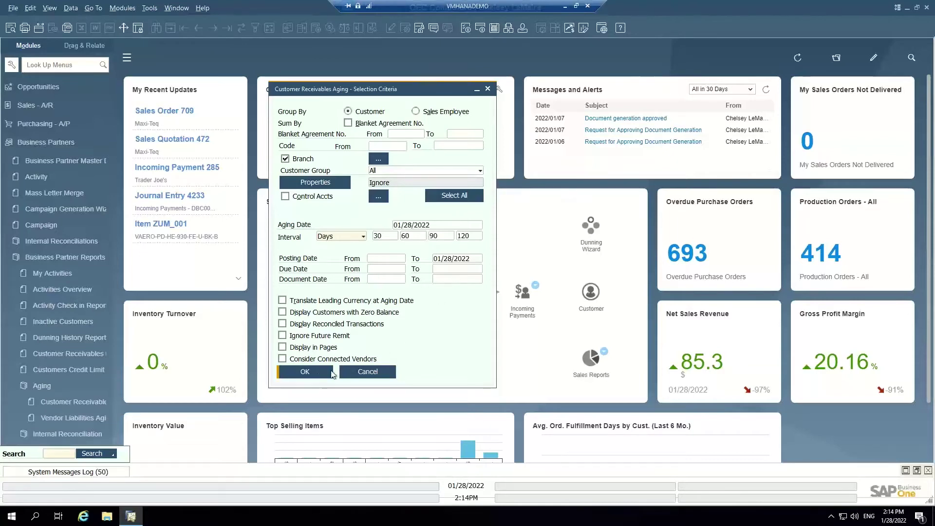
key("Return")
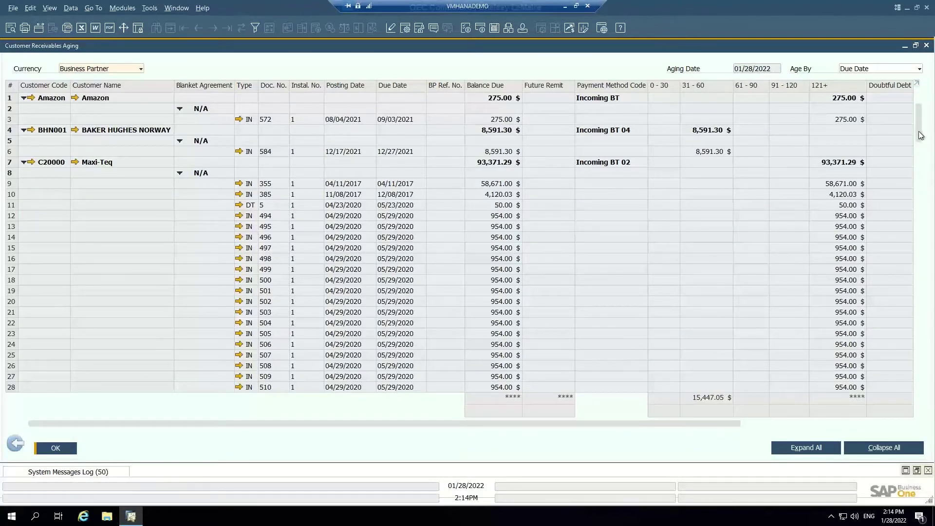
Toggle between customer totals and individual documents, then select row 7, C20000 Maxi-Teq
left_click_drag(920, 134, 904, 226)
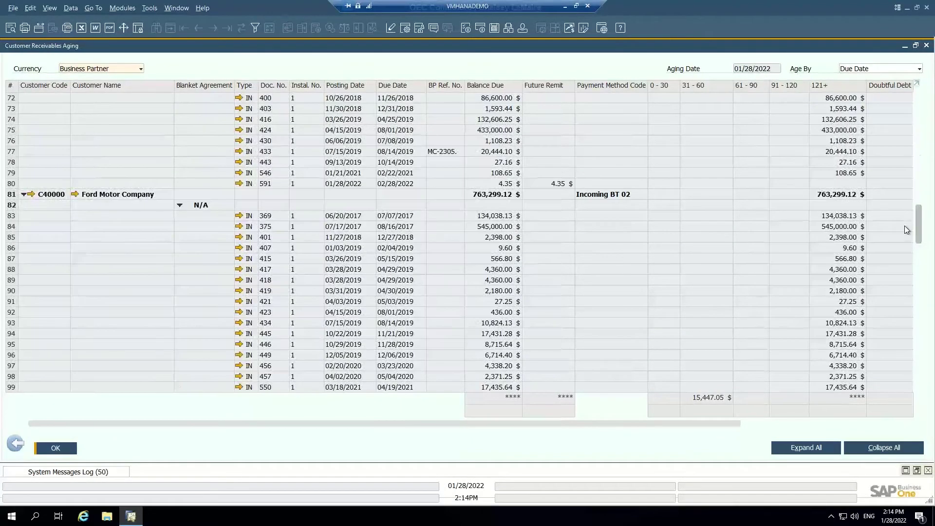
left_click_drag(918, 228, 900, 342)
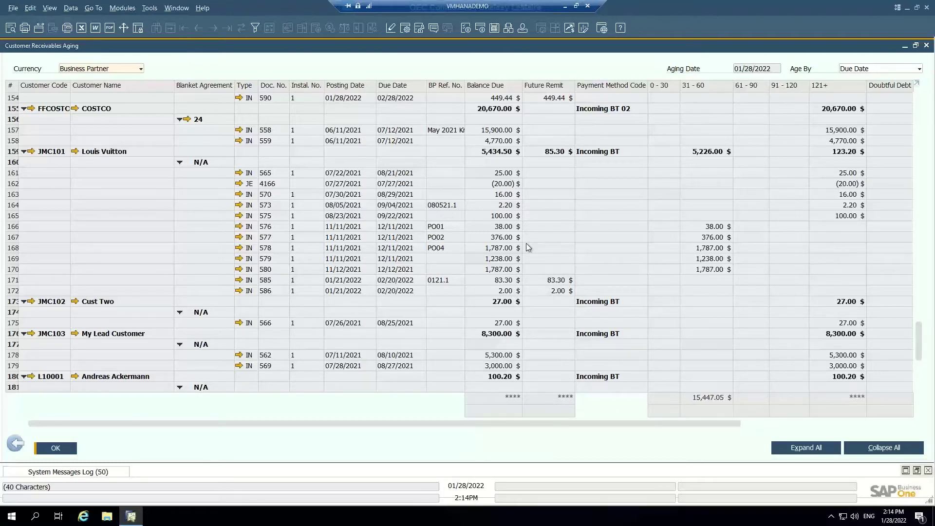
left_click(869, 450)
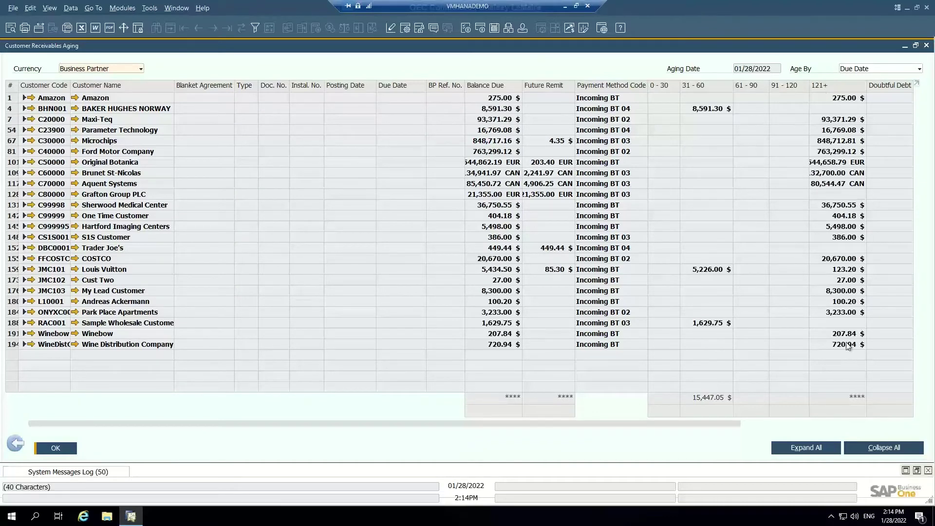
left_click(784, 451)
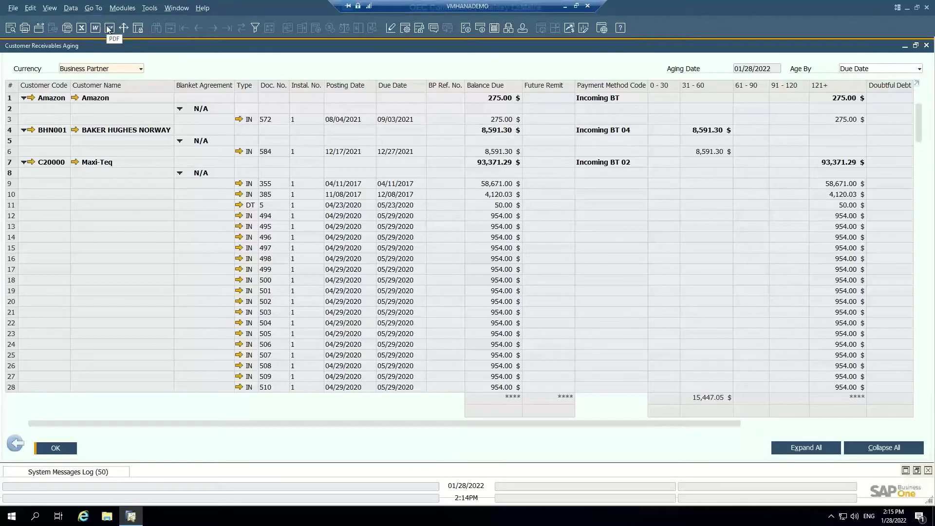
left_click(11, 162)
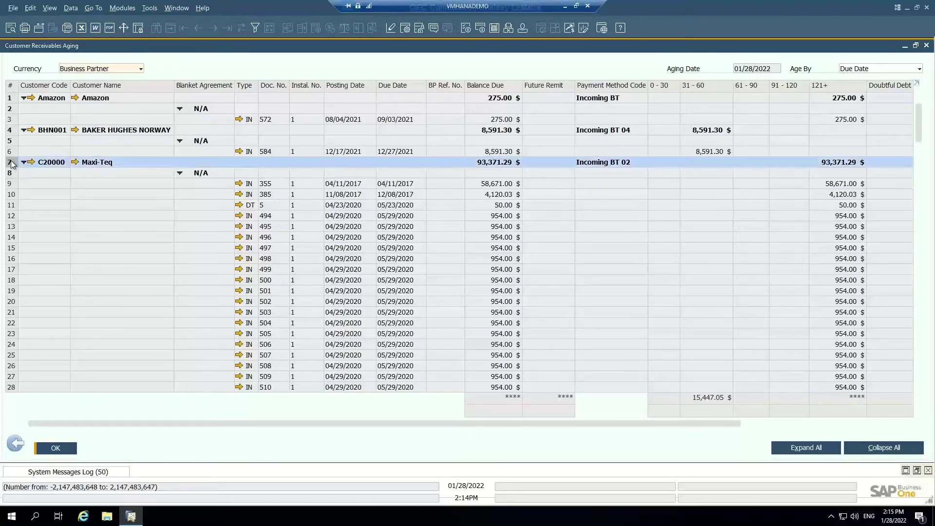
Open and cancel Print Options, then add Amazon and Baker Hughes Norway to the row selection
left_click(10, 28)
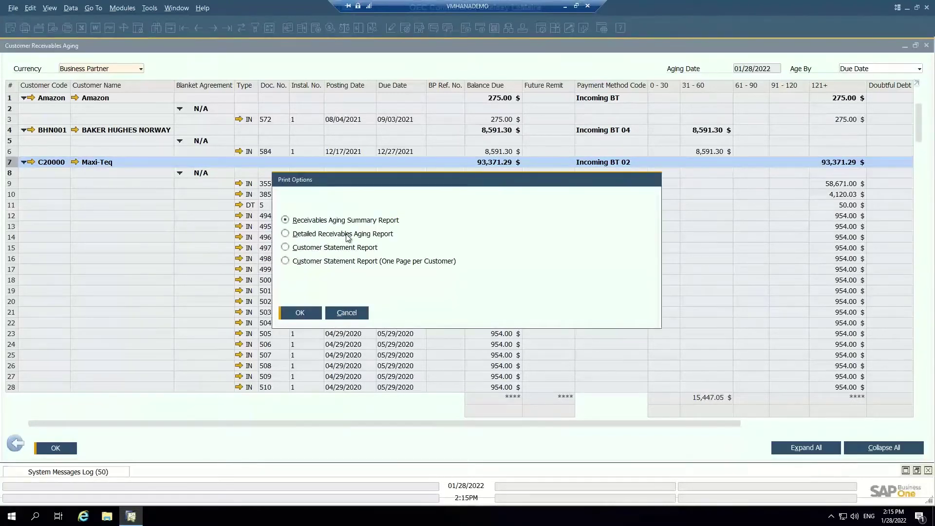
left_click(356, 314)
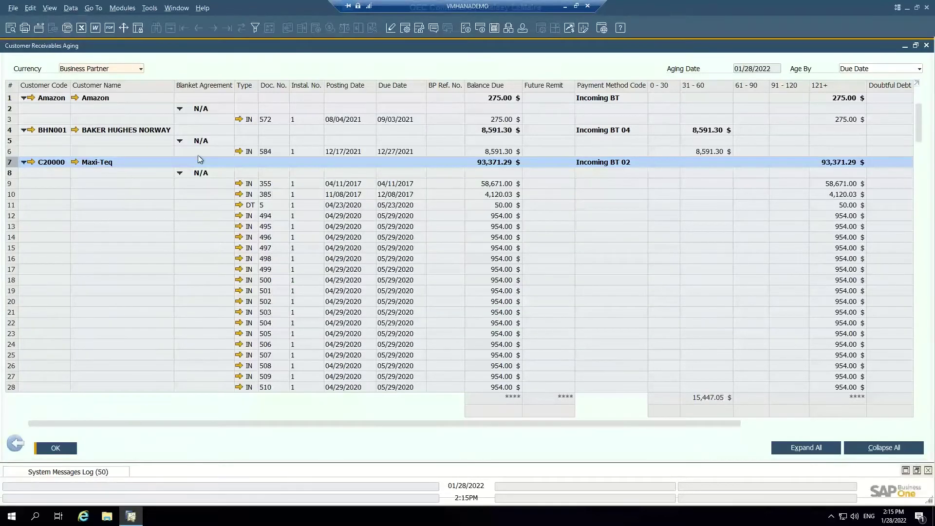
left_click(11, 98, "ctrl")
left_click(10, 130, "ctrl")
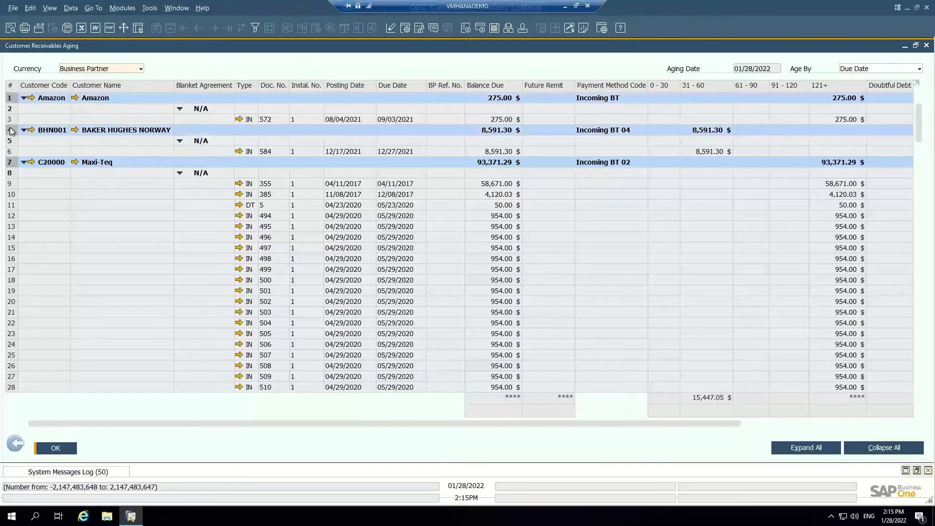
Extend the row selection down to Aquent Systems, row 117, and return to the top
scroll(37, 195, "down", 4)
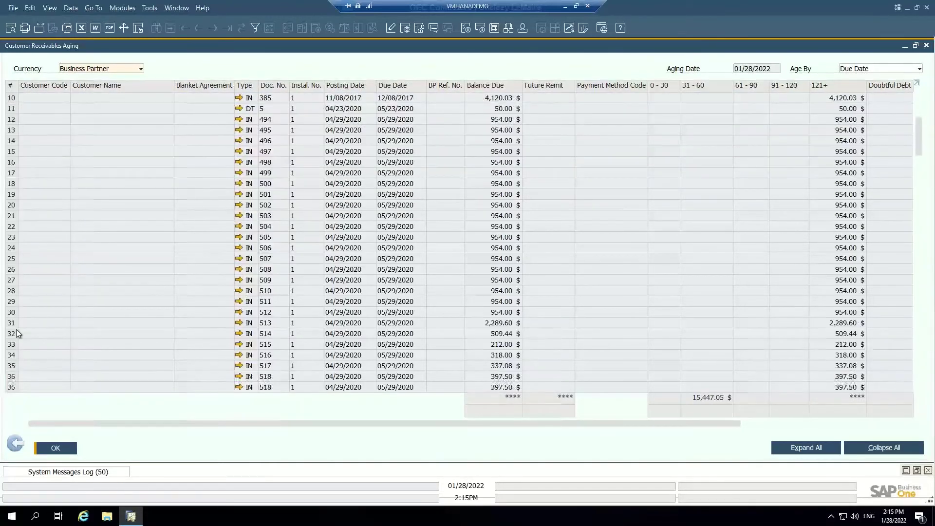
scroll(243, 315, "down", 15)
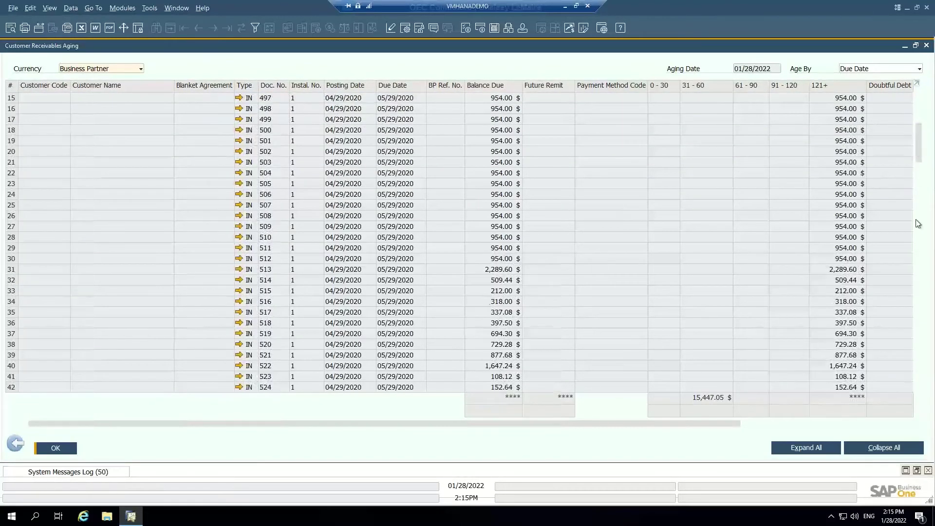
scroll(908, 277, "down", 3)
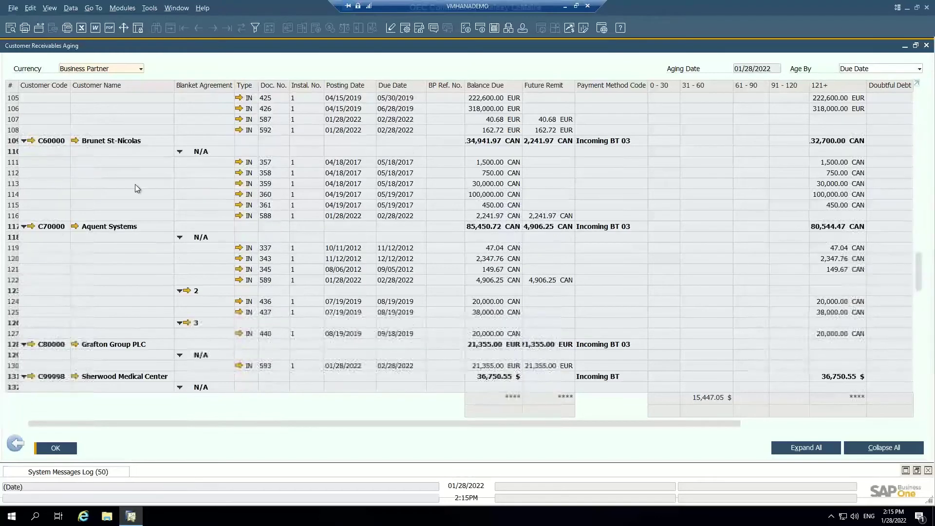
left_click(15, 227, "shift")
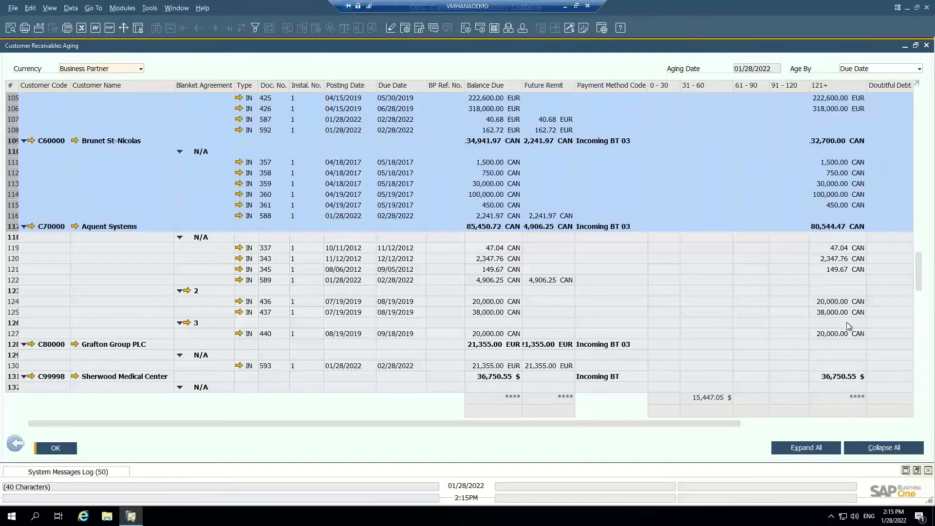
scroll(913, 184, "up", 1)
scroll(912, 180, "up", 20)
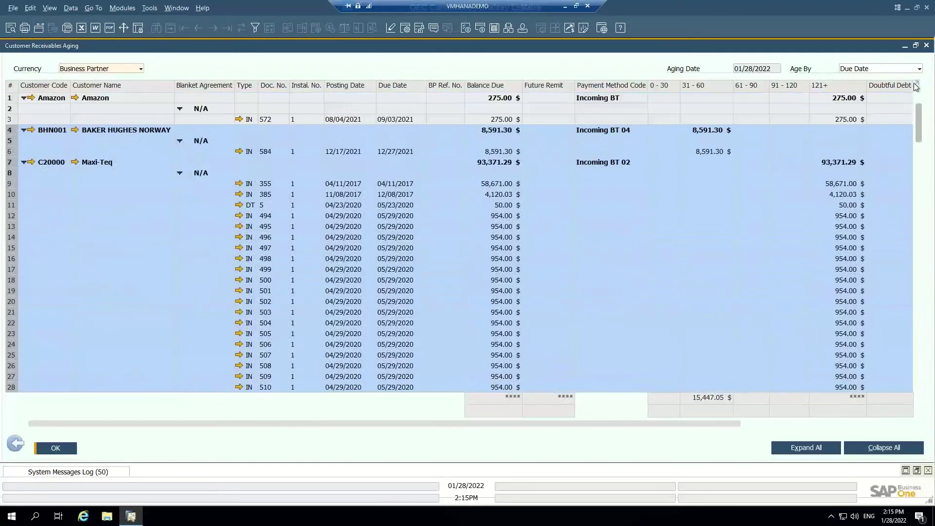
Close the aging report and its criteria, then open a new Incoming Payment from Banking
left_click(927, 45)
left_click(487, 88)
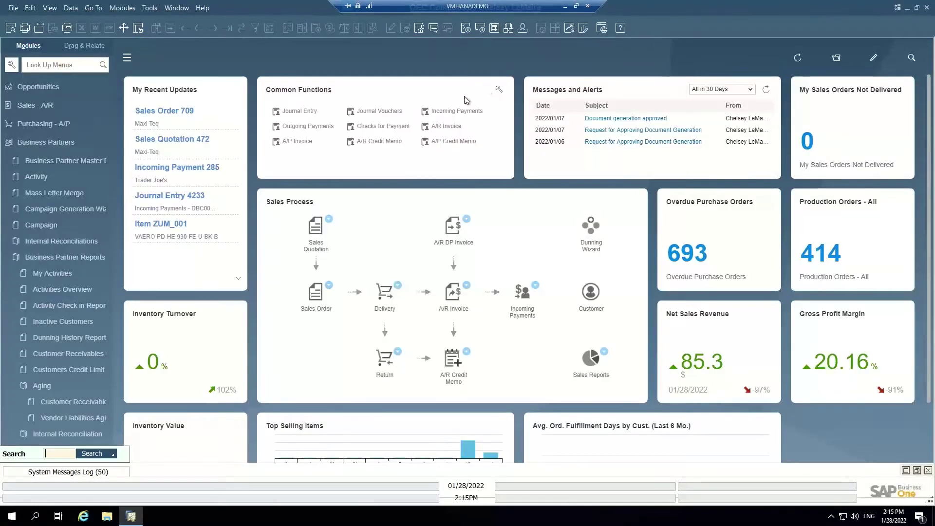
left_click(38, 139)
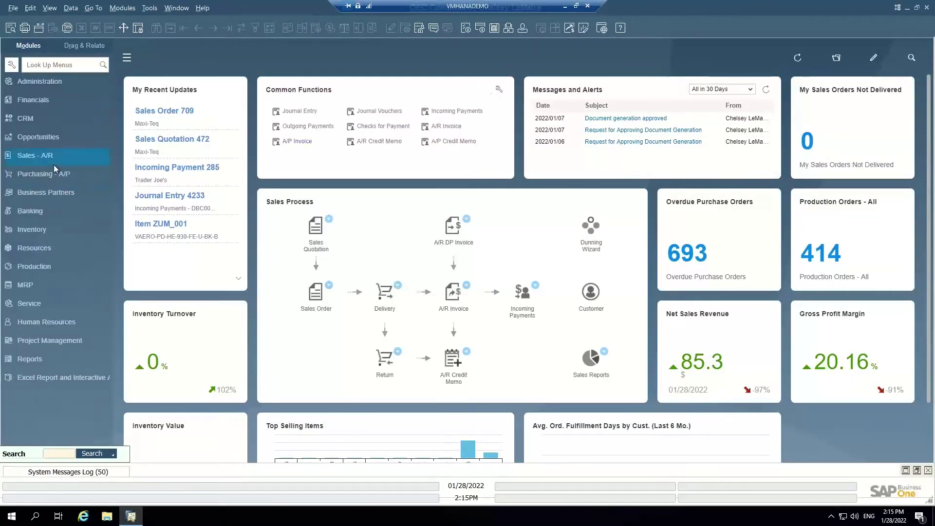
left_click(30, 211)
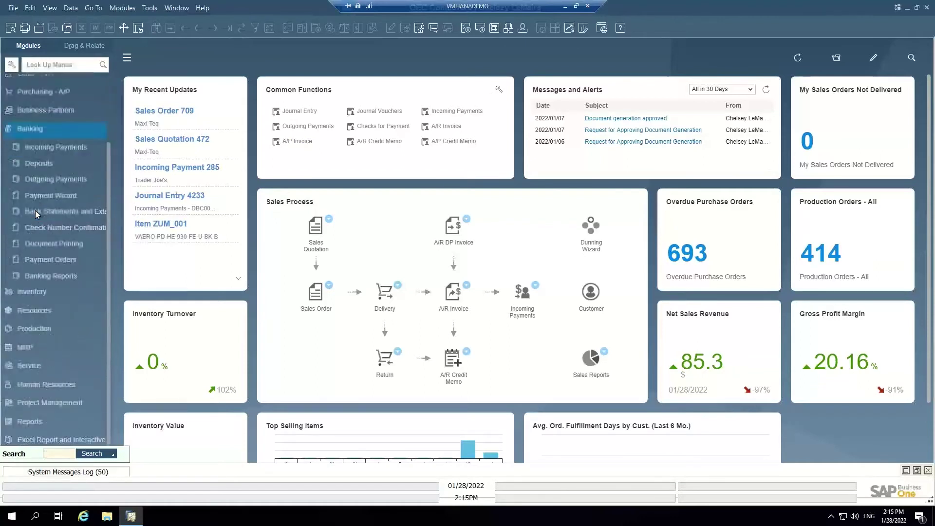
left_click(53, 147)
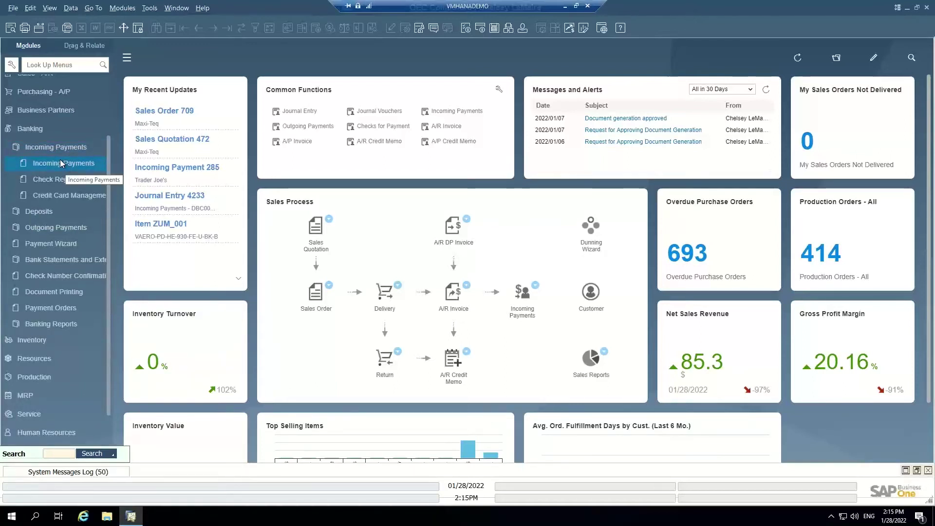
left_click(48, 164)
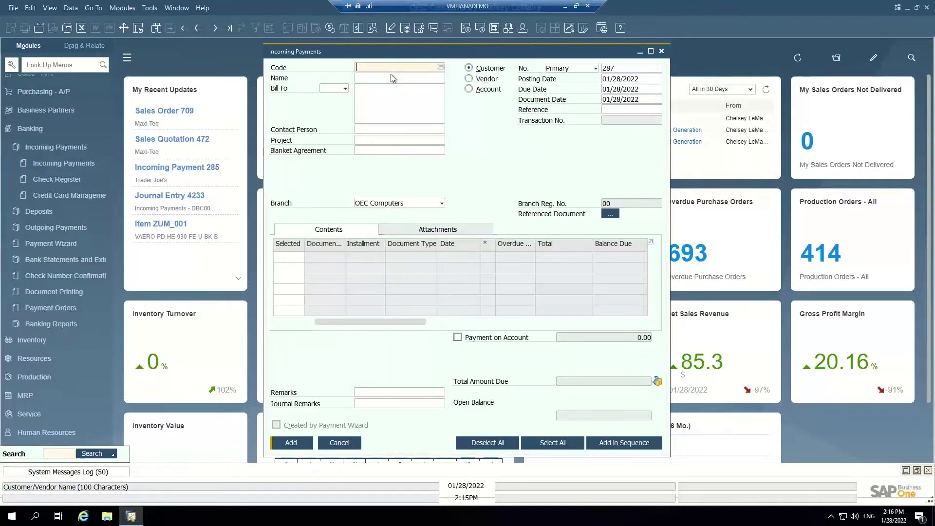
Choose customer Maxi-Teq, mark invoices 523, 524 and 525 (659.32 $), and open Payment Means
left_click(391, 75)
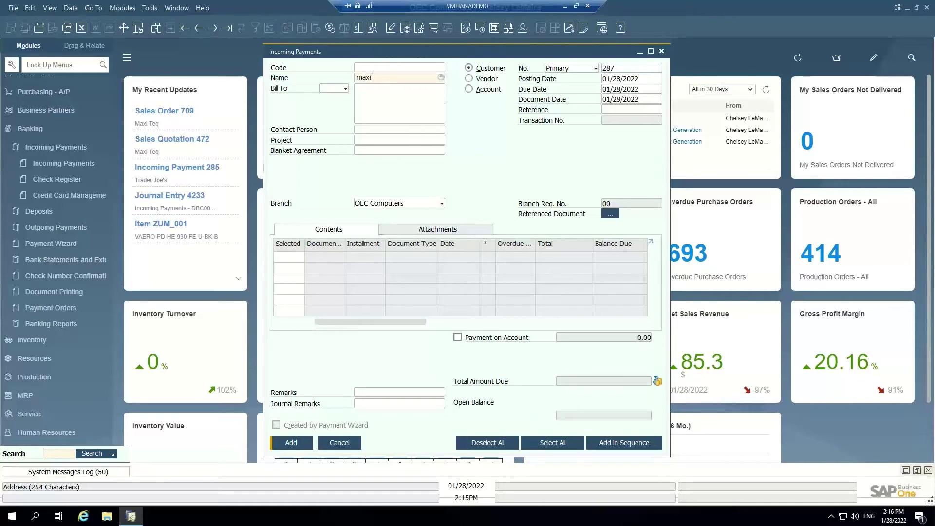
left_click(385, 88)
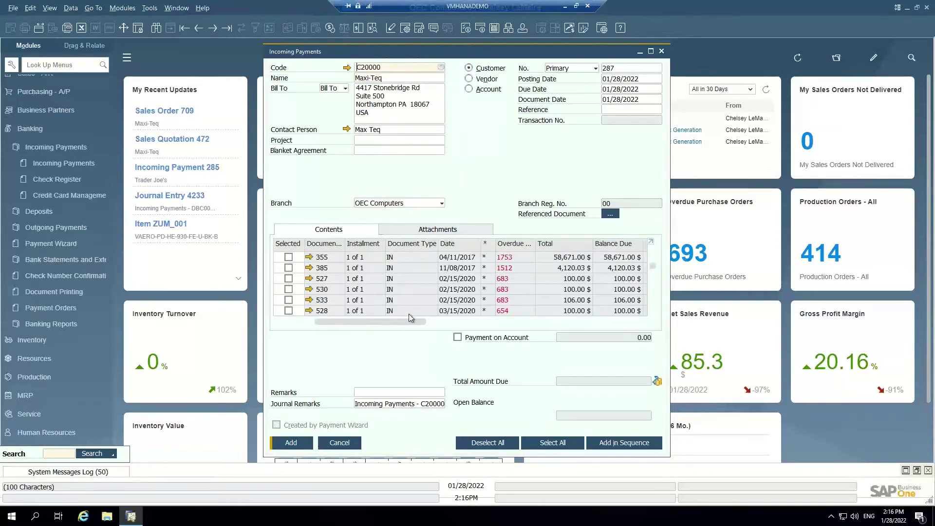
left_click_drag(655, 270, 657, 317)
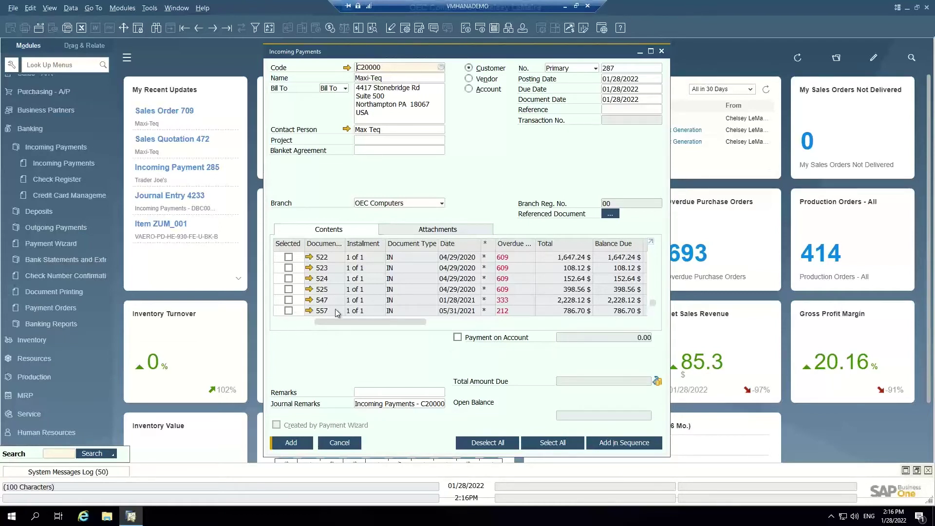
left_click(288, 271)
left_click(288, 279)
left_click(289, 289)
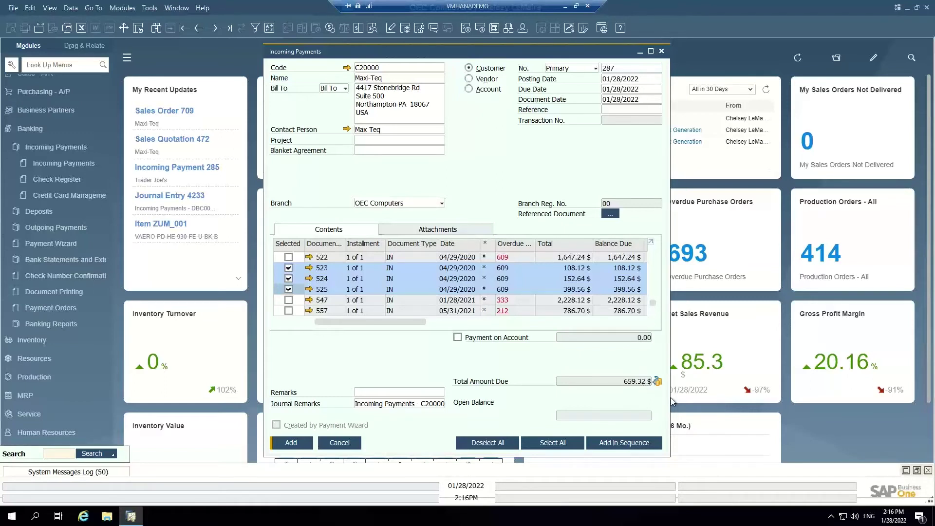
left_click(658, 382)
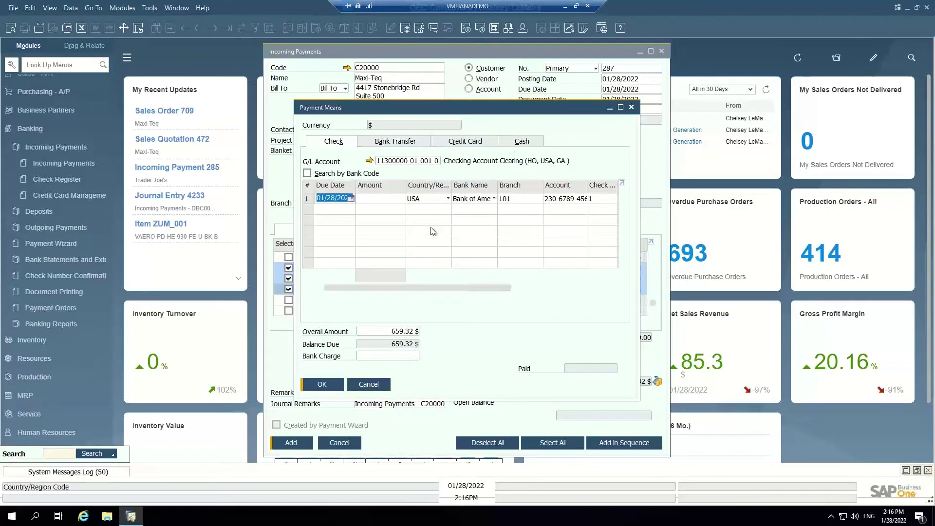
Fill the check amount with the 659.32 $ balance due, set check number 4444, and confirm
left_click(375, 201)
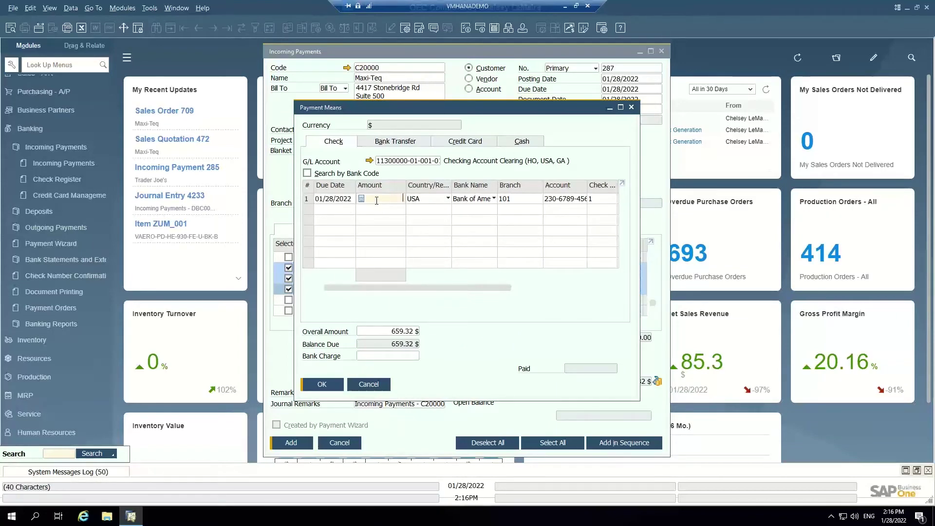
right_click(376, 200)
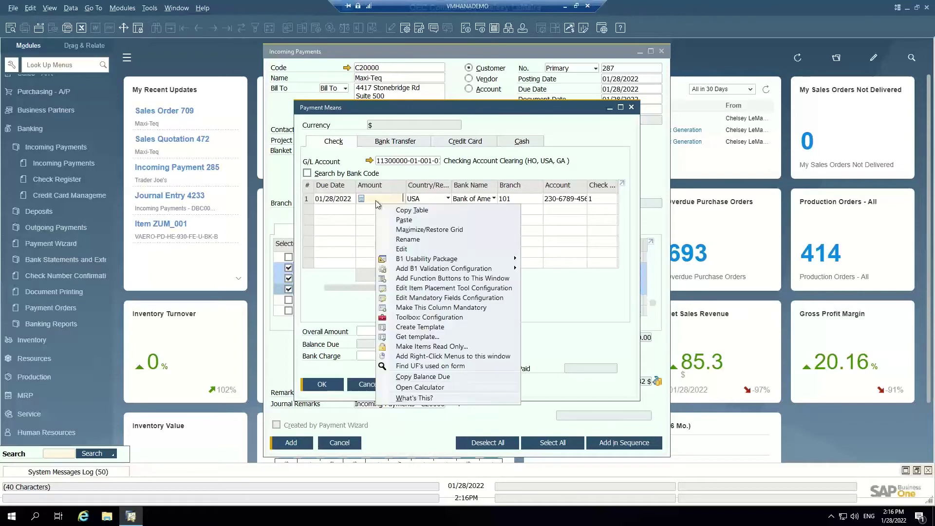
left_click(421, 377)
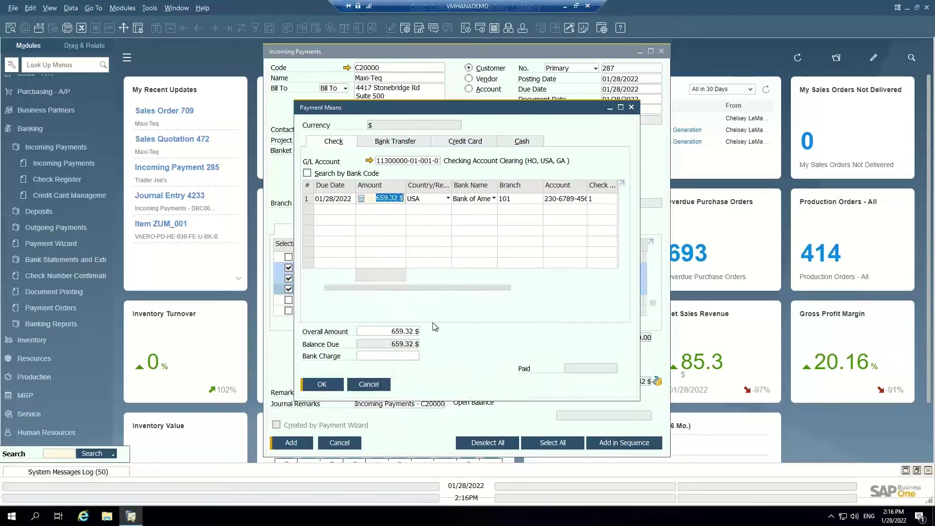
key("Tab")
left_click_drag(383, 290, 399, 289)
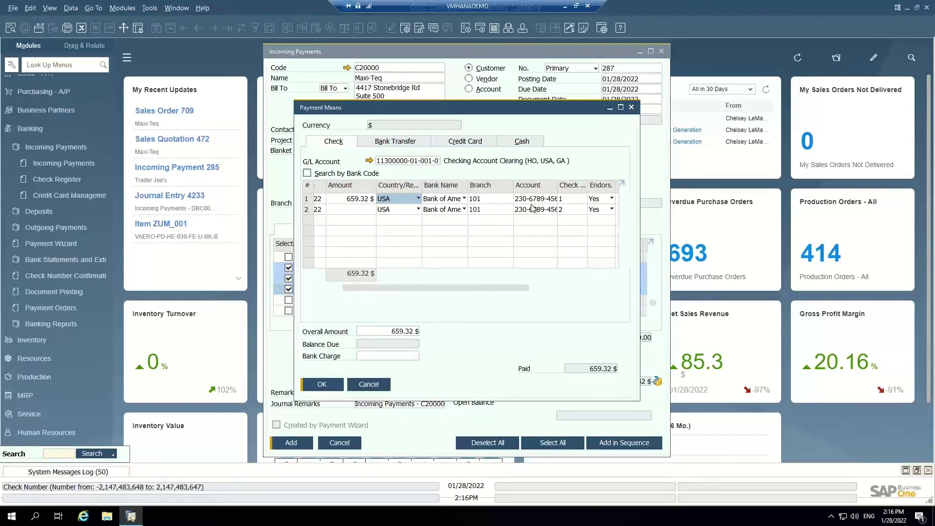
left_click_drag(470, 290, 511, 295)
left_click(513, 199)
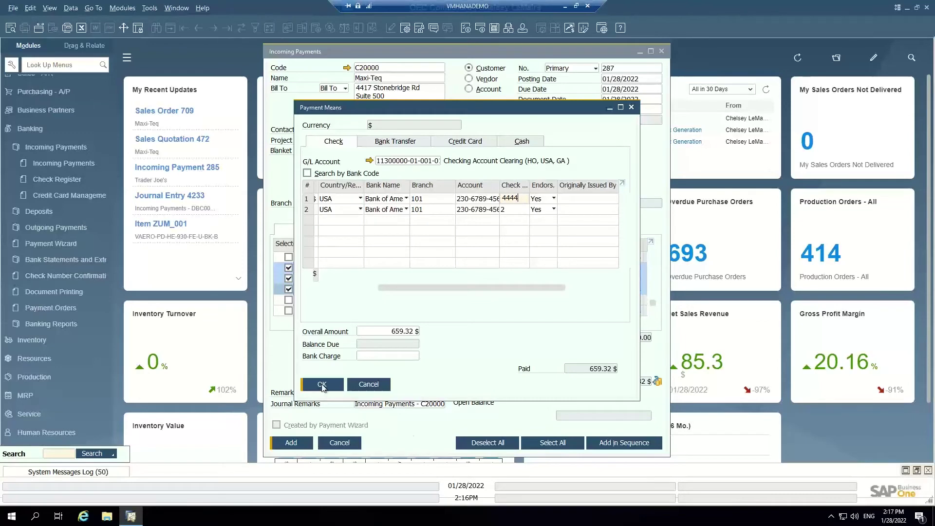
left_click(322, 385)
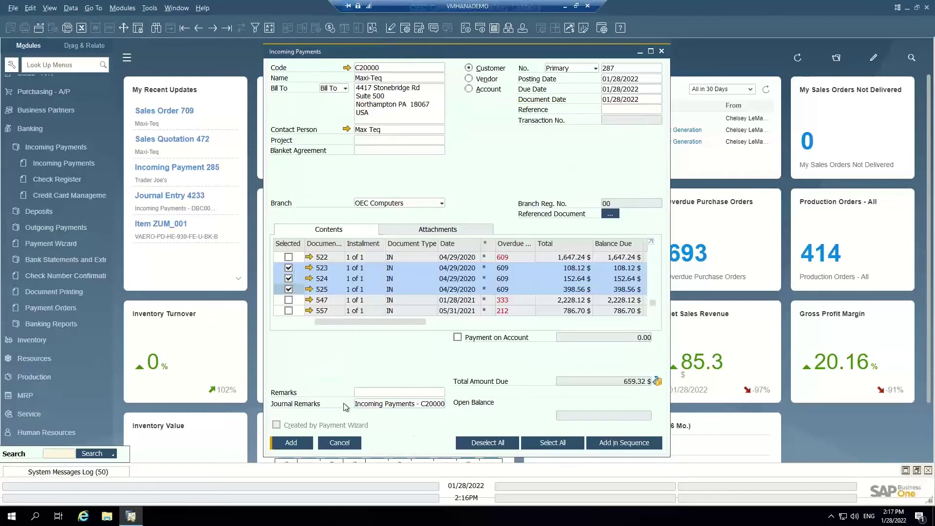
Add and confirm incoming payment 287, reopen it, and move the form left
left_click(292, 443)
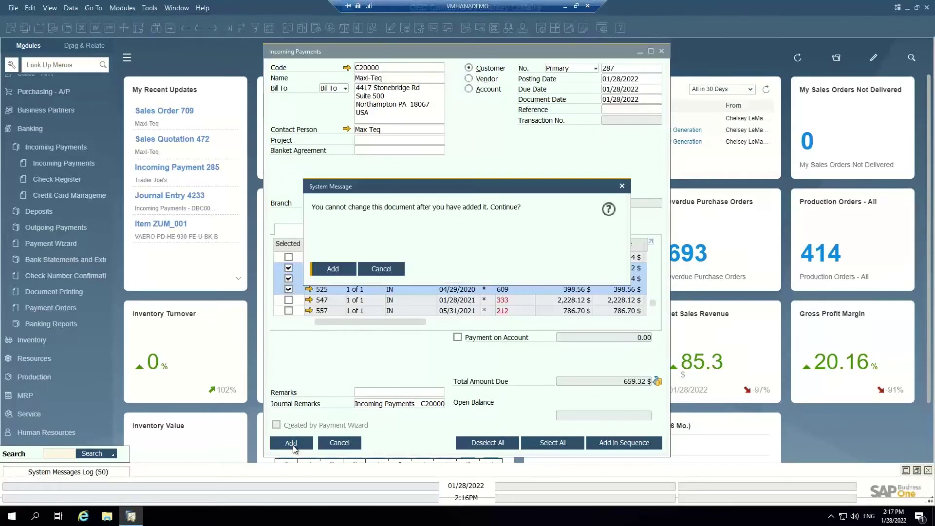
left_click(333, 268)
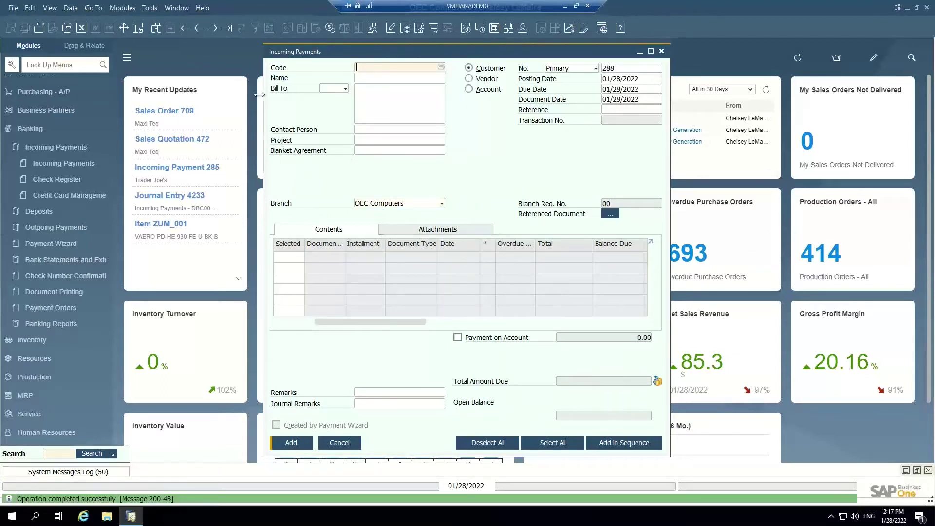
left_click(230, 28)
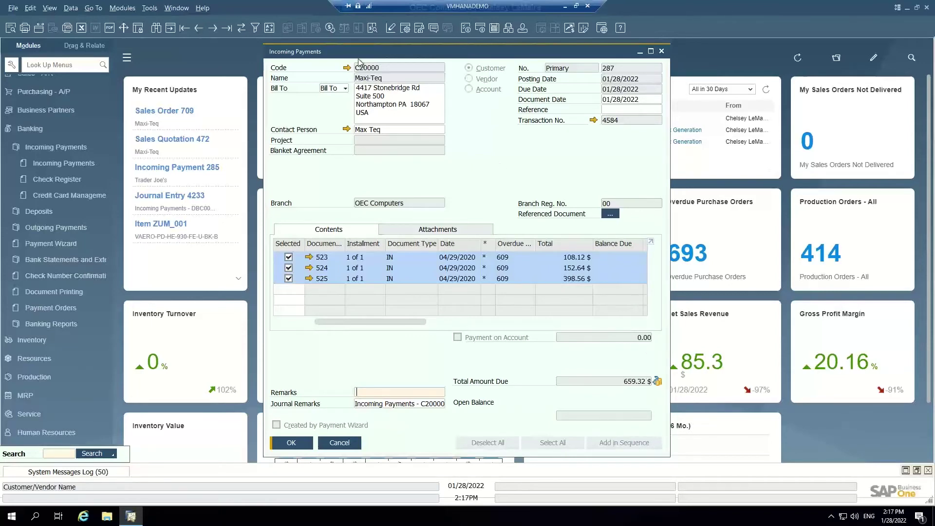
left_click_drag(356, 55, 267, 58)
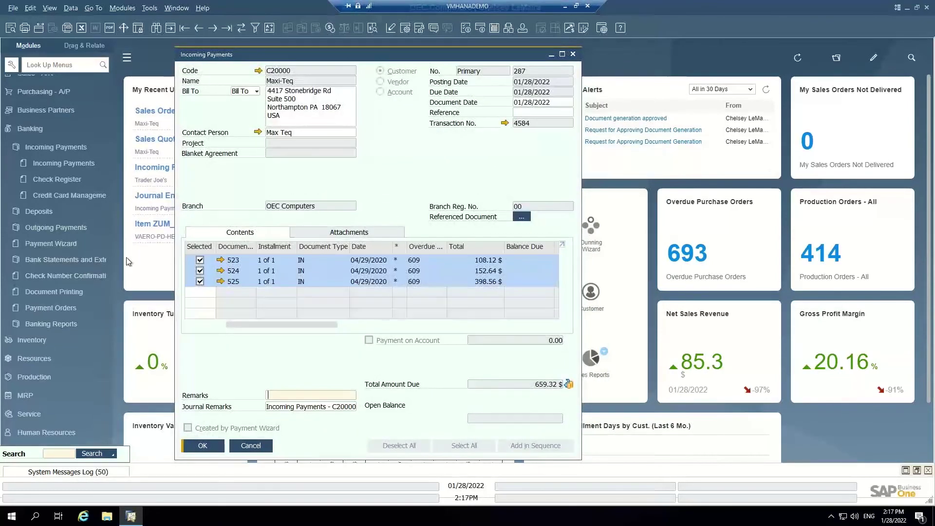
Open a new deposit, sort its Checks tab by check number, and tick checks 4444, 5588 and 9001
left_click(39, 212)
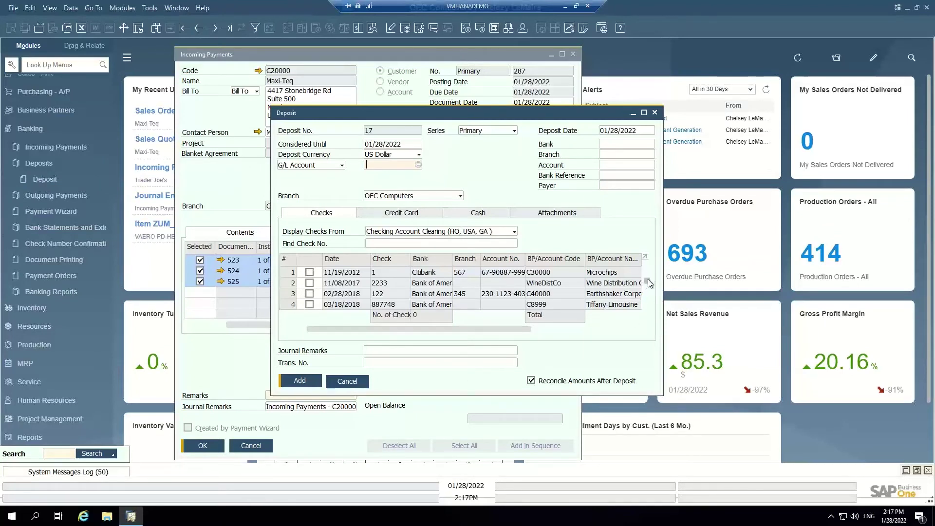
scroll(648, 284, "down", 5)
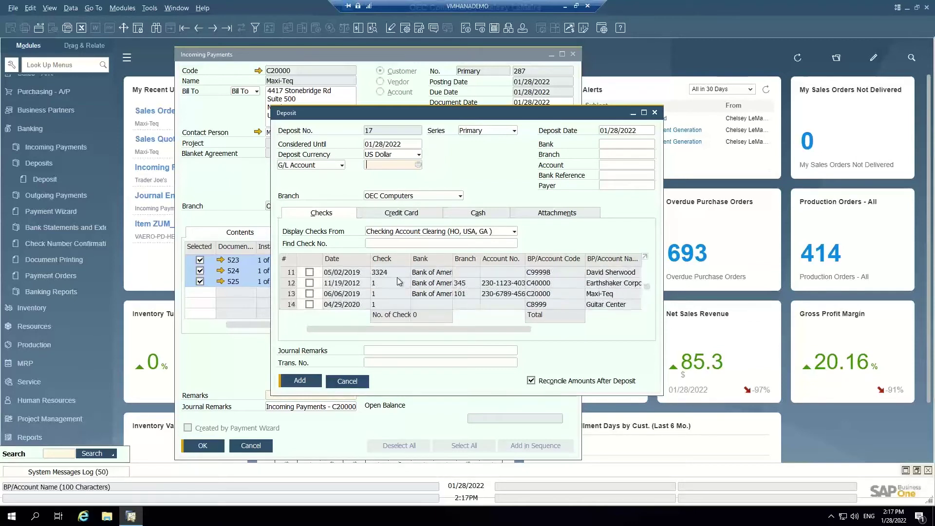
left_click(382, 259)
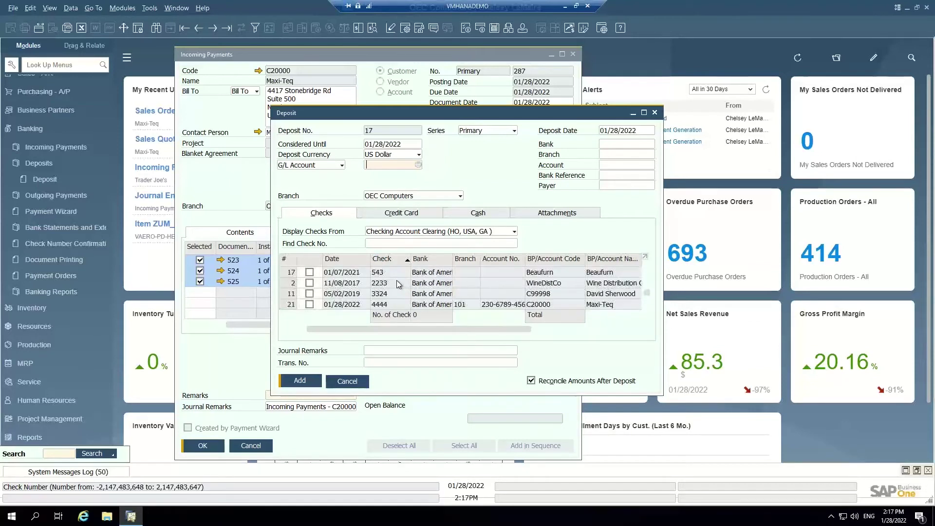
scroll(397, 284, "down", 1)
left_click(384, 283)
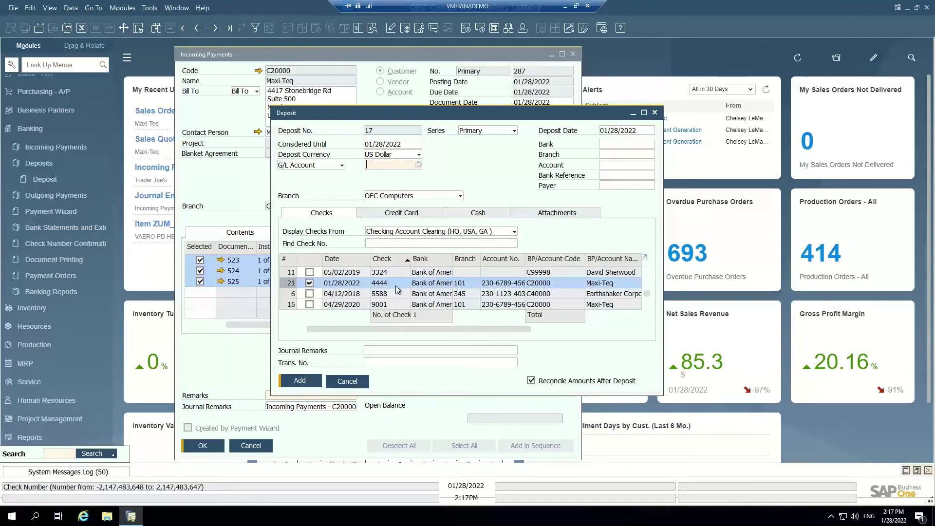
left_click(309, 294)
left_click(310, 304)
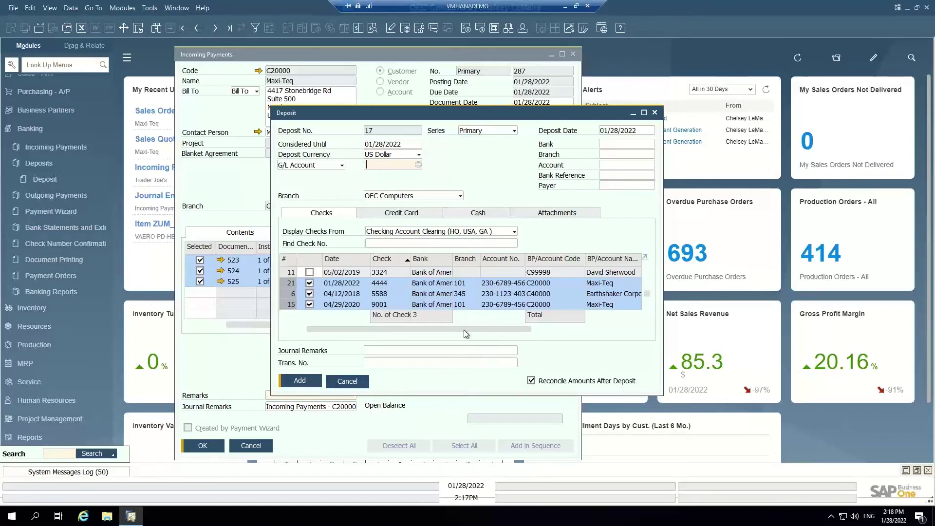
left_click_drag(472, 329, 572, 314)
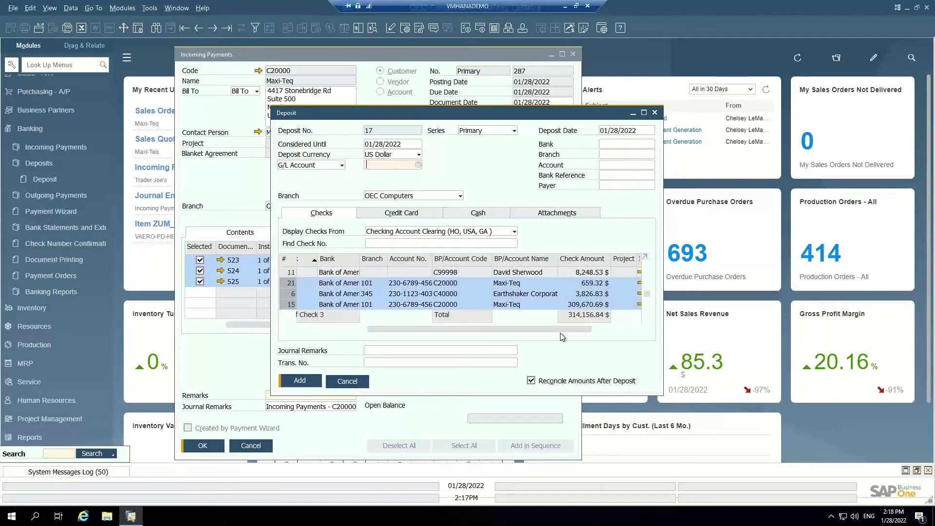
left_click_drag(562, 329, 402, 339)
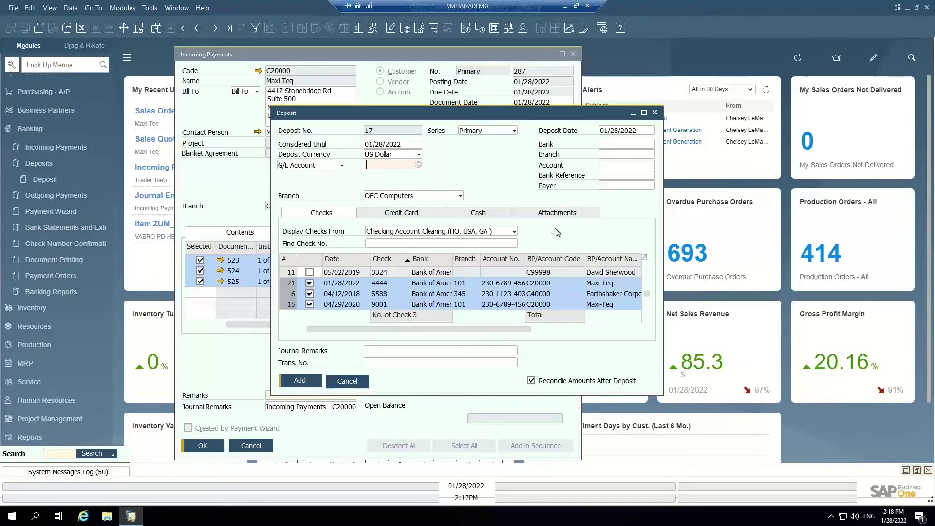
left_click(627, 164)
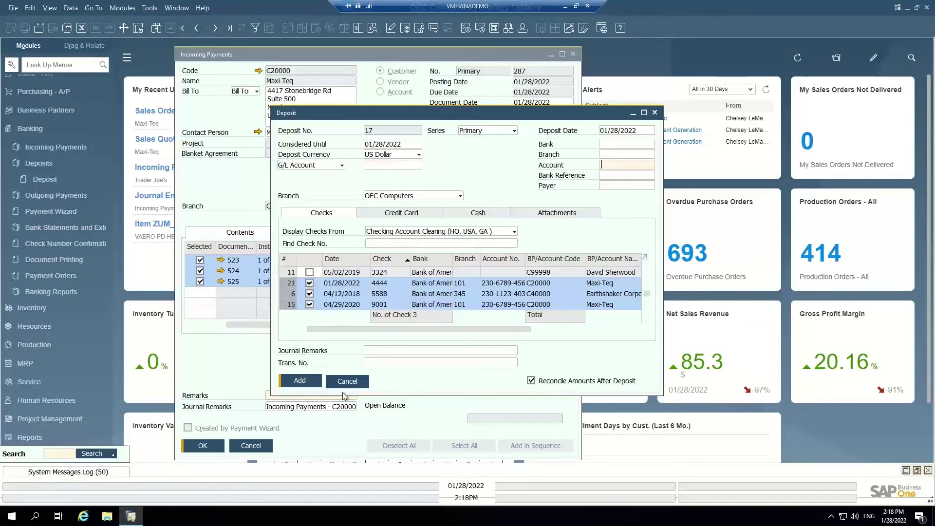
left_click(298, 380)
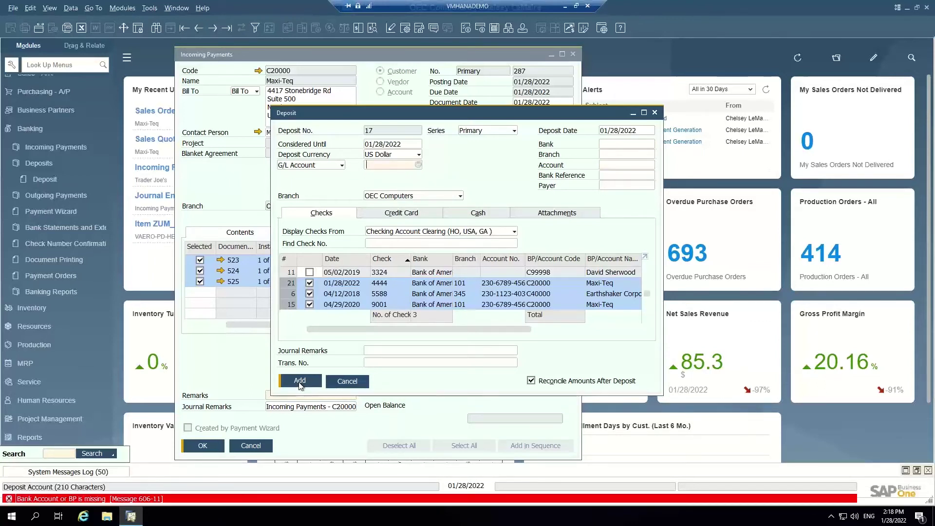
left_click(418, 166)
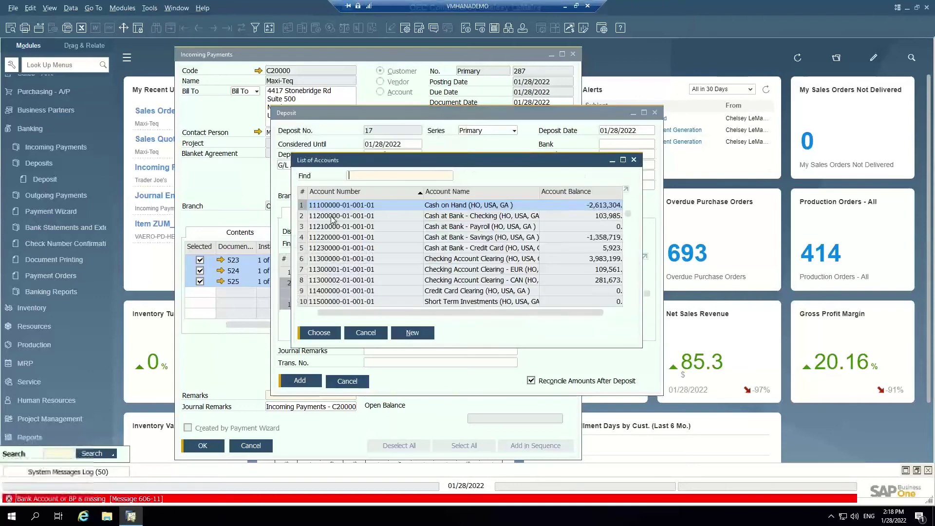
double_click(456, 215)
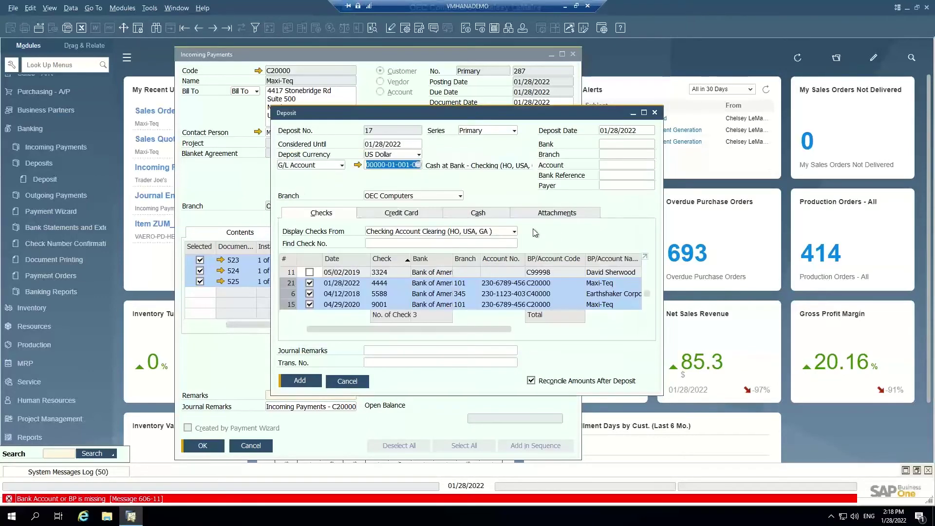
left_click(299, 382)
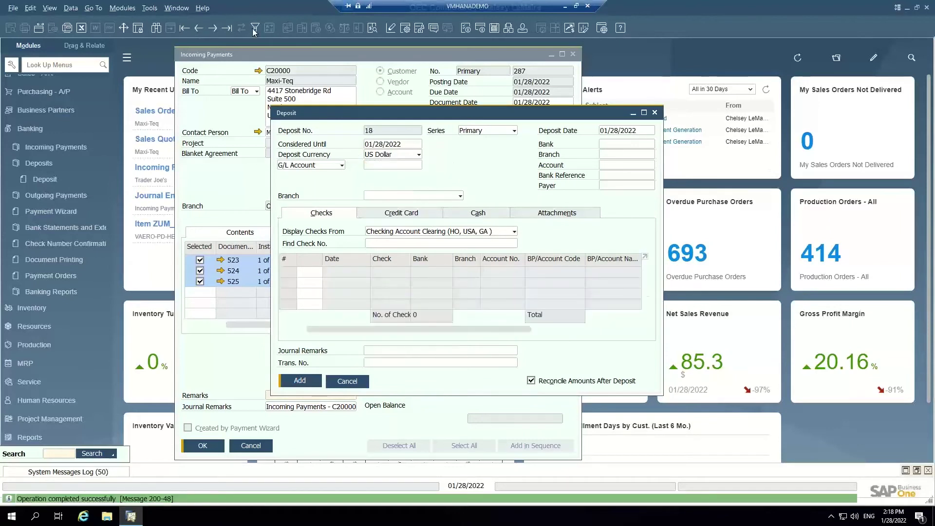
Review saved deposit 17, then close the Deposit and Incoming Payments windows
left_click(227, 28)
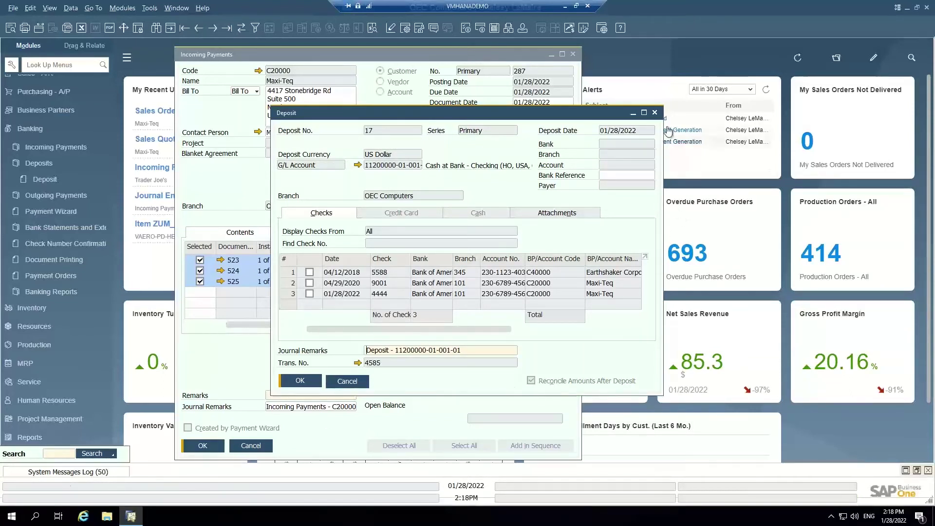
left_click(655, 112)
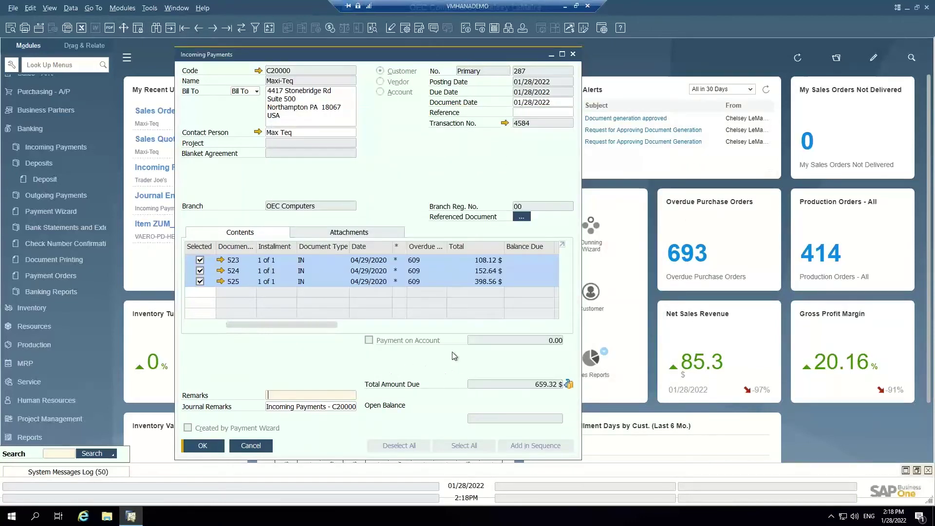
left_click(573, 54)
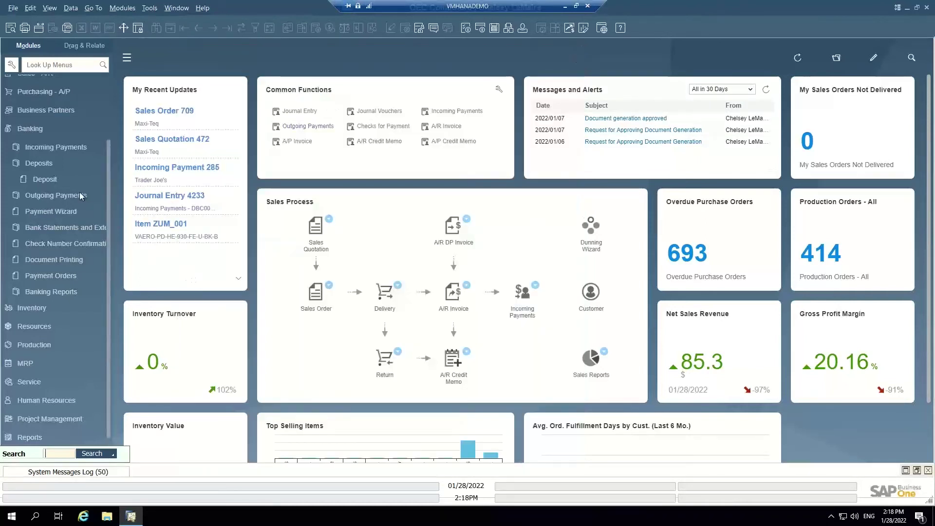
Start a new Payment Wizard run instead of reusing the saved VMM AR Demo run
left_click(53, 164)
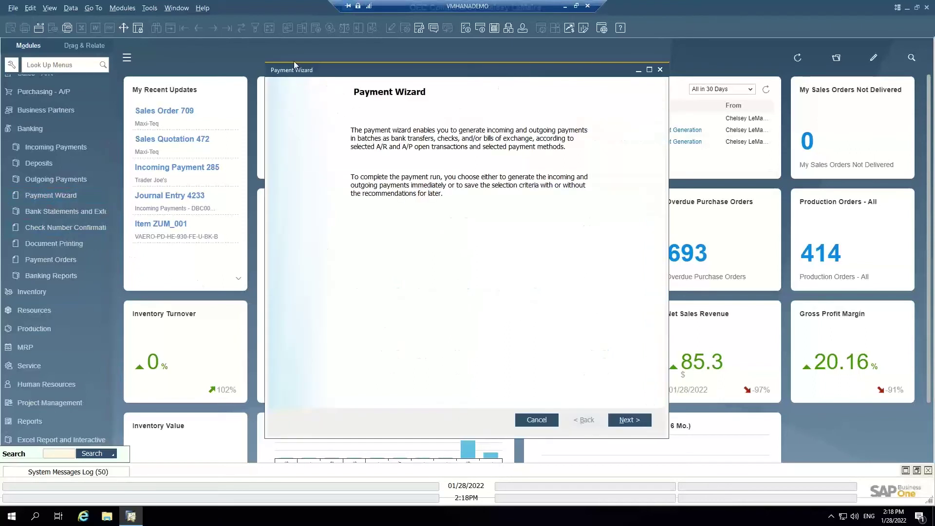
left_click_drag(312, 76, 232, 80)
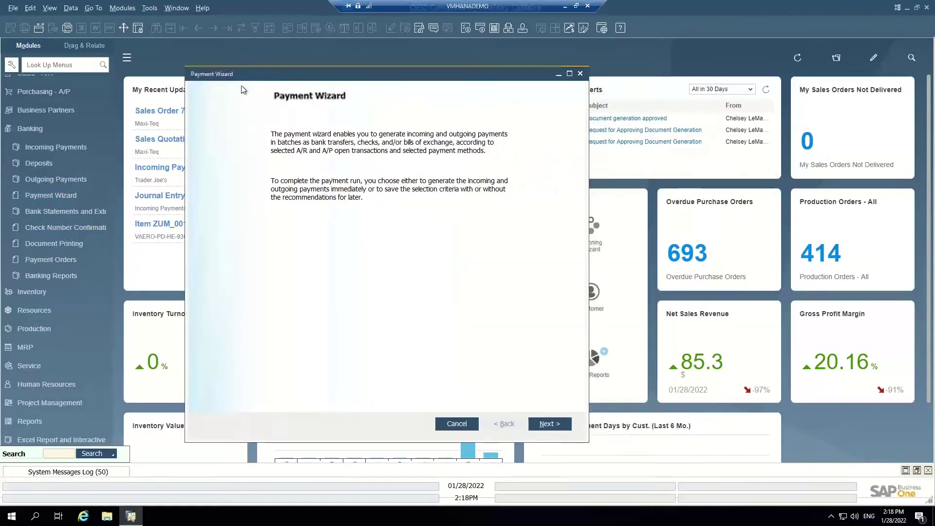
left_click(550, 430)
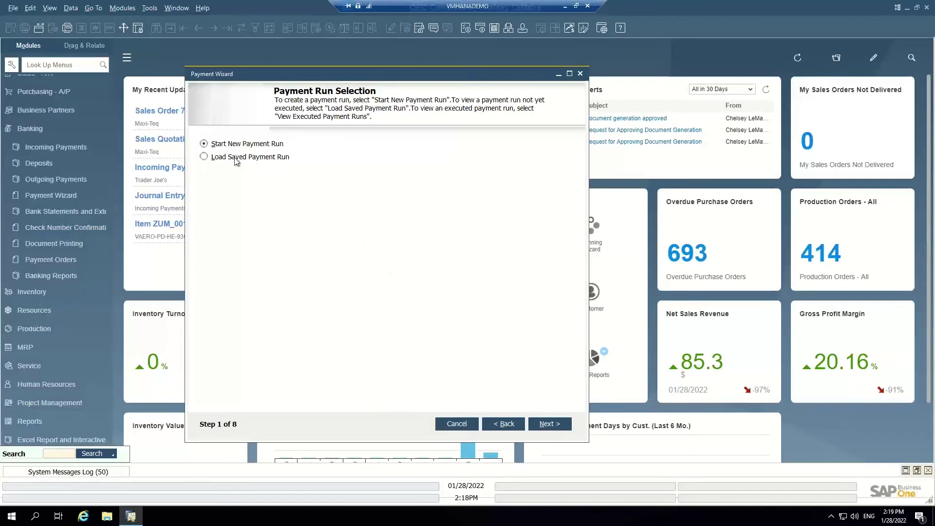
left_click(215, 158)
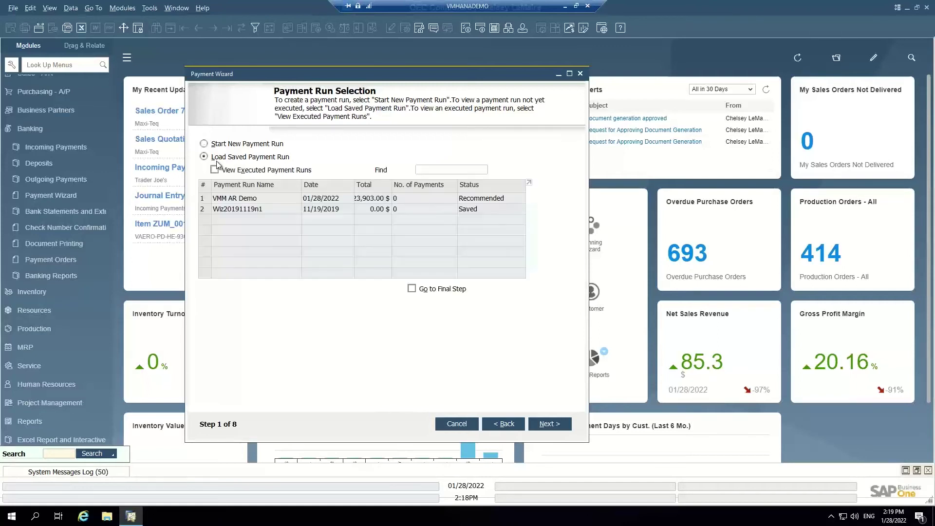
left_click(243, 200)
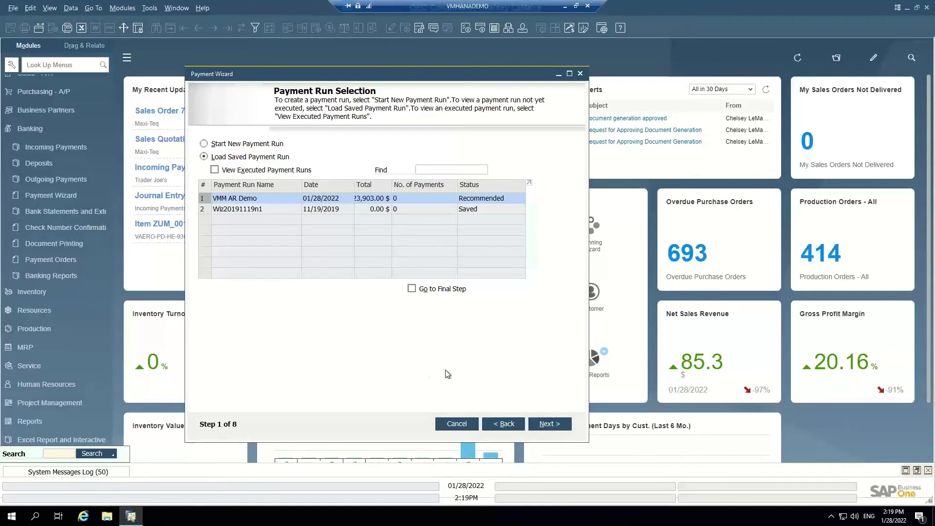
left_click(551, 425)
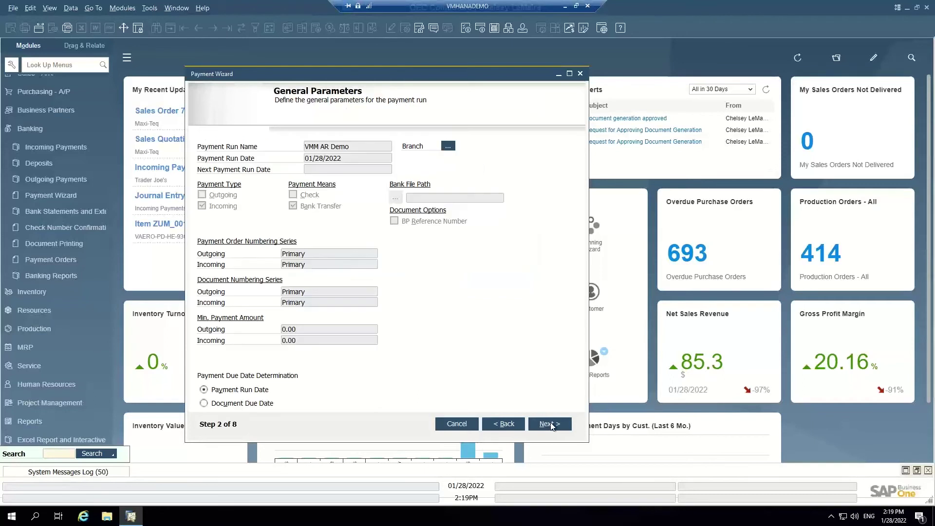
left_click(495, 427)
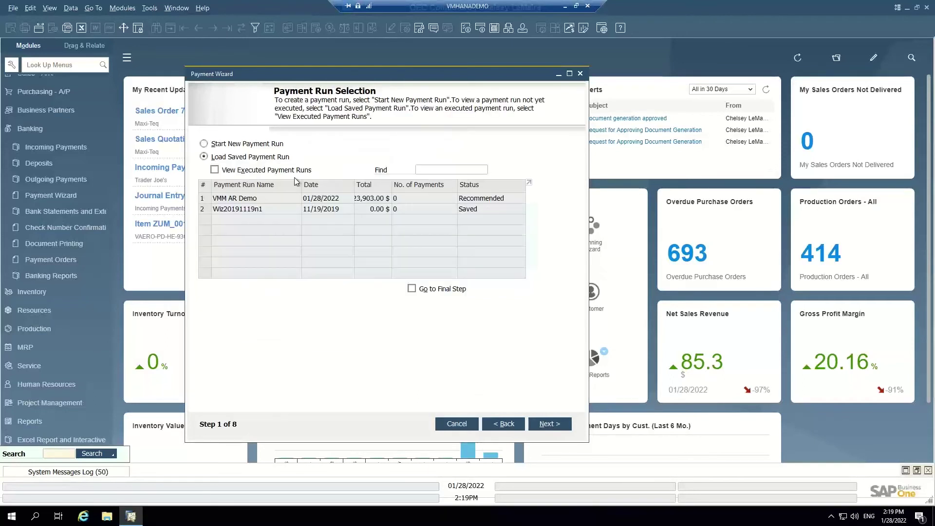
left_click(203, 144)
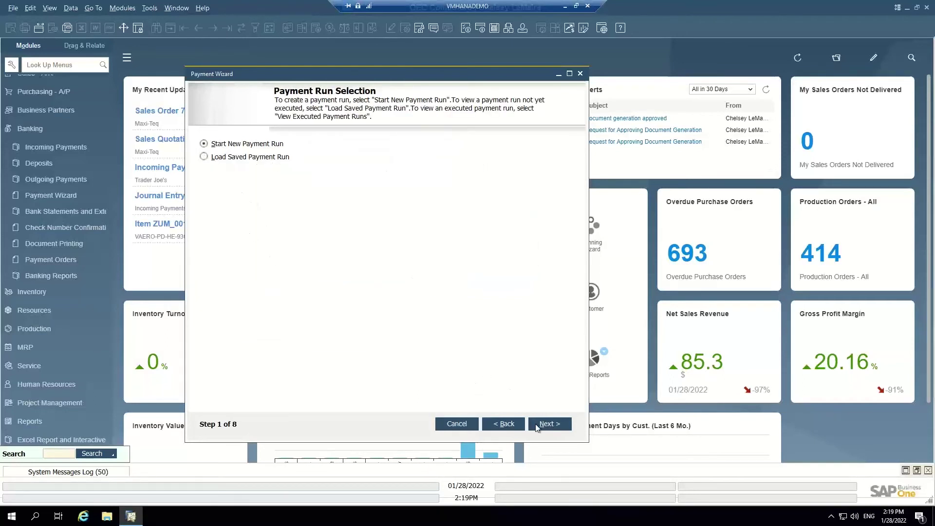
left_click(545, 424)
Name the run 'VMM AR Demo' and limit it to incoming bank-transfer payments
double_click(355, 147)
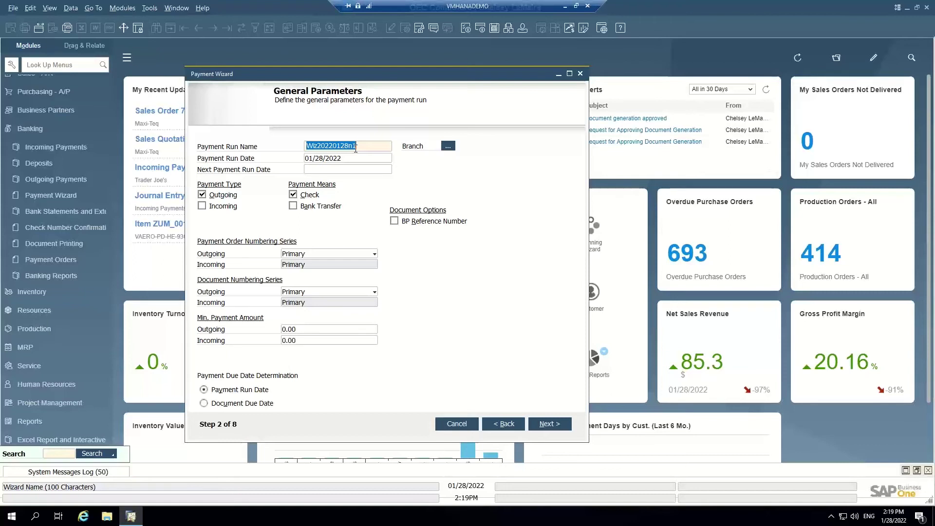
type("VMM")
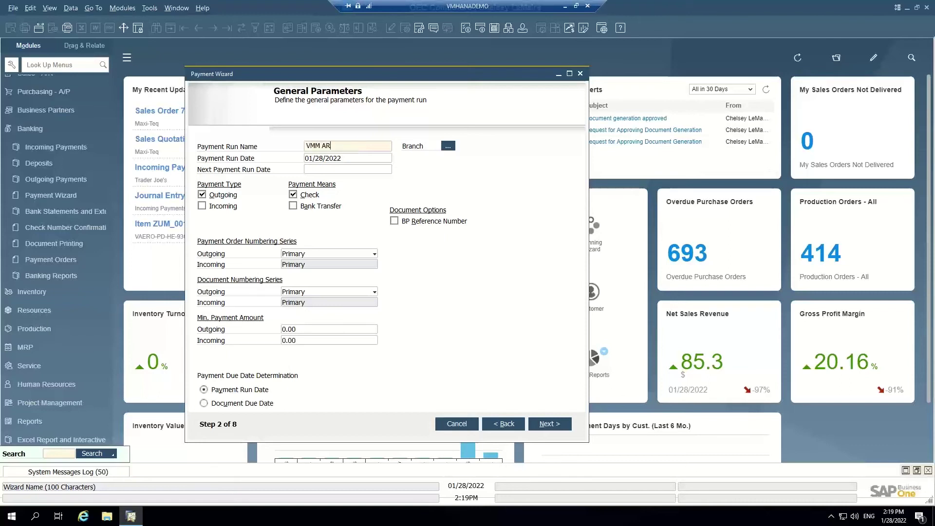
type(" AR Demo")
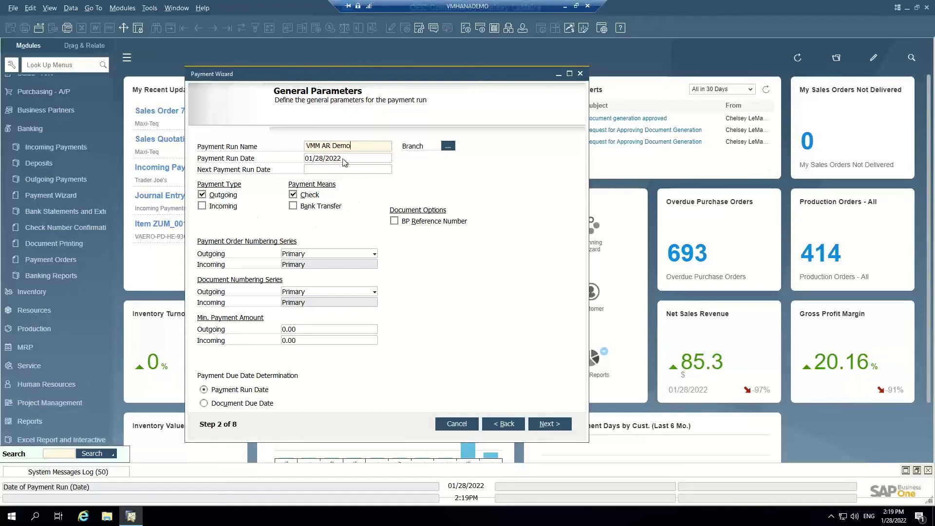
left_click(203, 208)
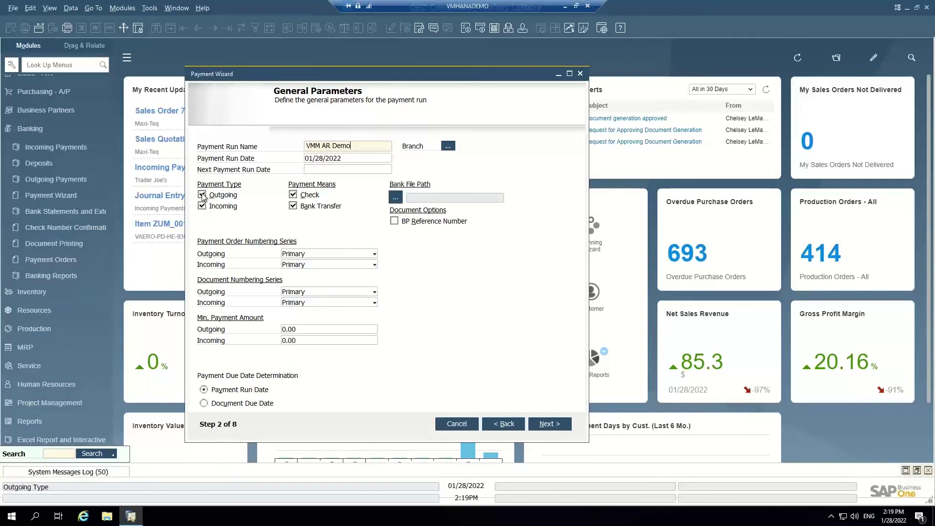
left_click(225, 197)
left_click(303, 211)
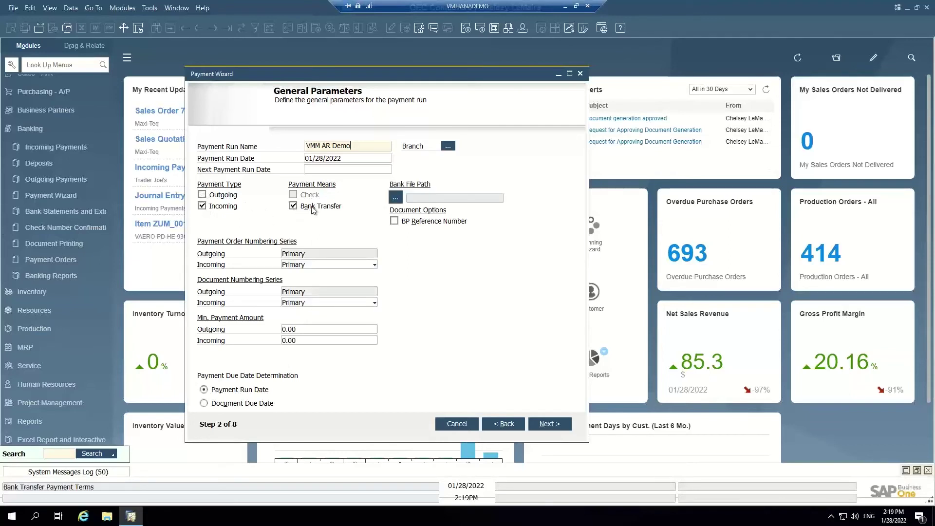
left_click(549, 428)
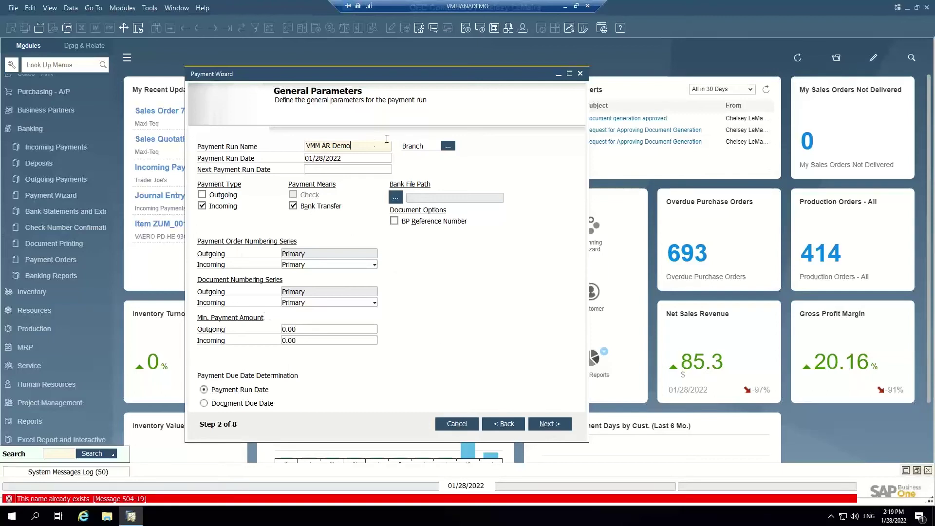
Make the run name 'VMM AR Demo 2', select all listed customers, and tick the BOA incoming bank-transfer method
type("2")
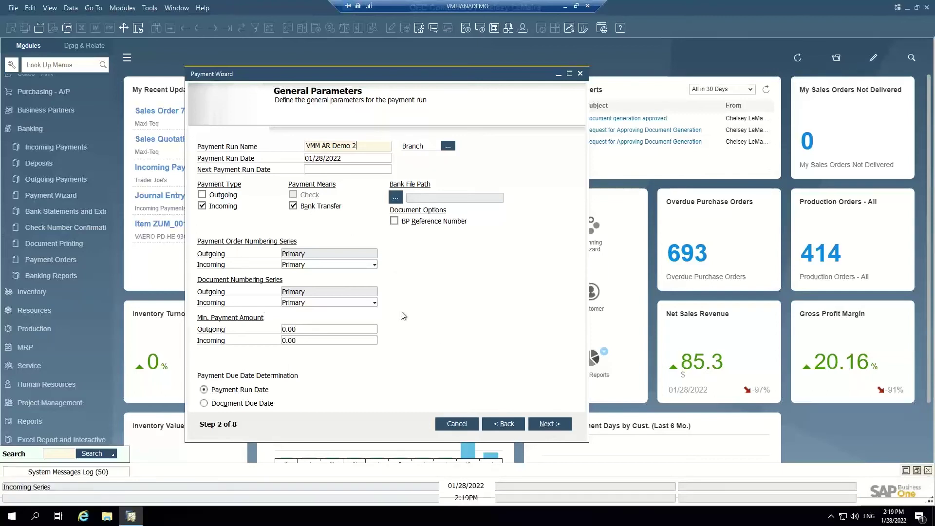
left_click(550, 425)
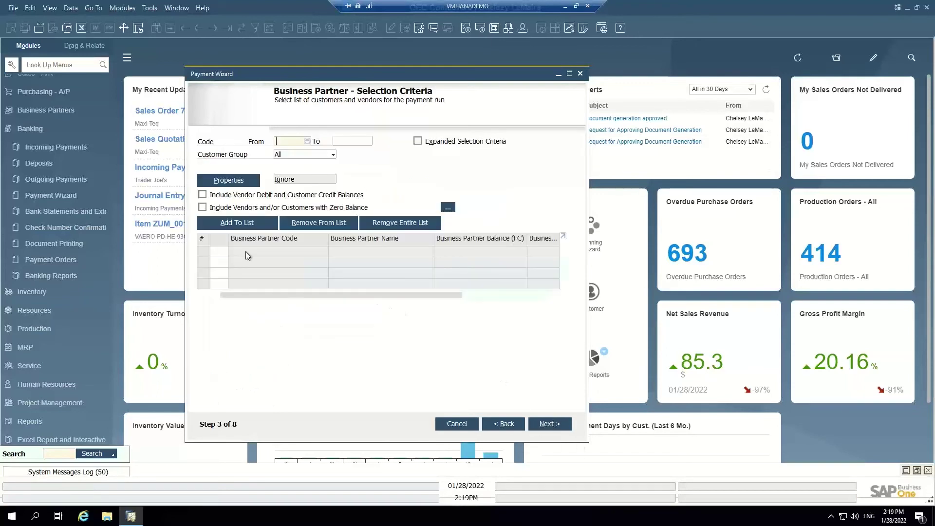
left_click(243, 224)
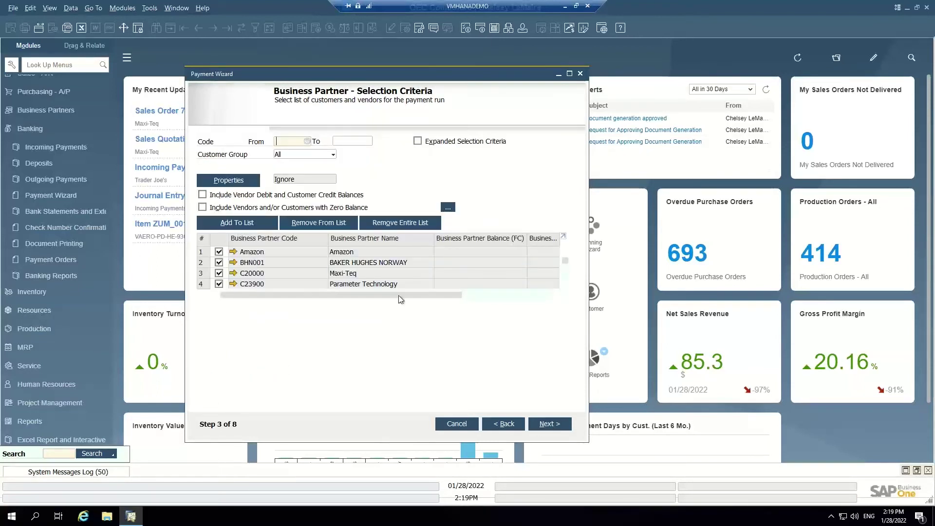
double_click(220, 237)
left_click(550, 424)
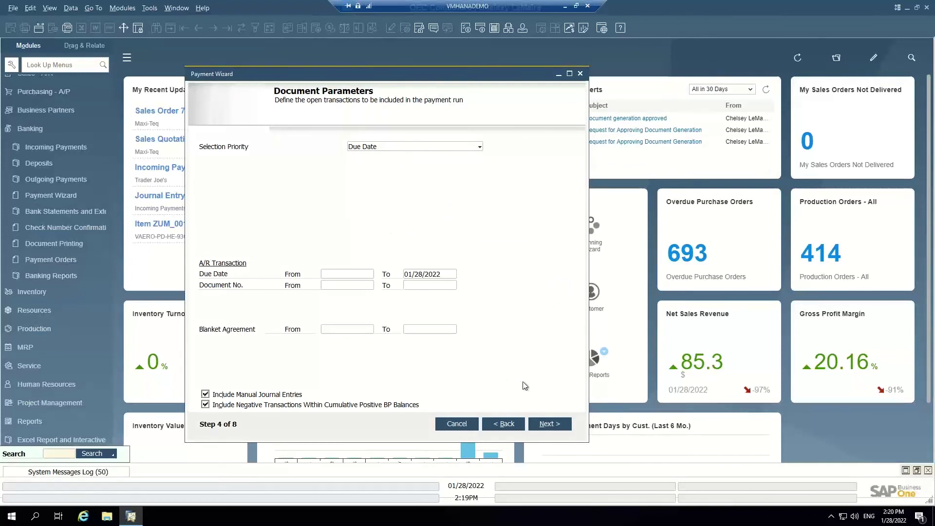
left_click(542, 424)
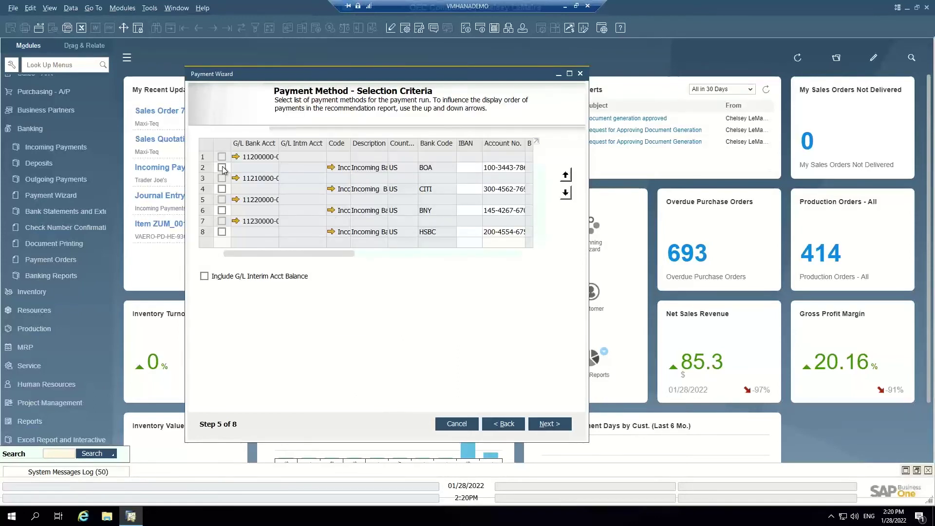
left_click(222, 168)
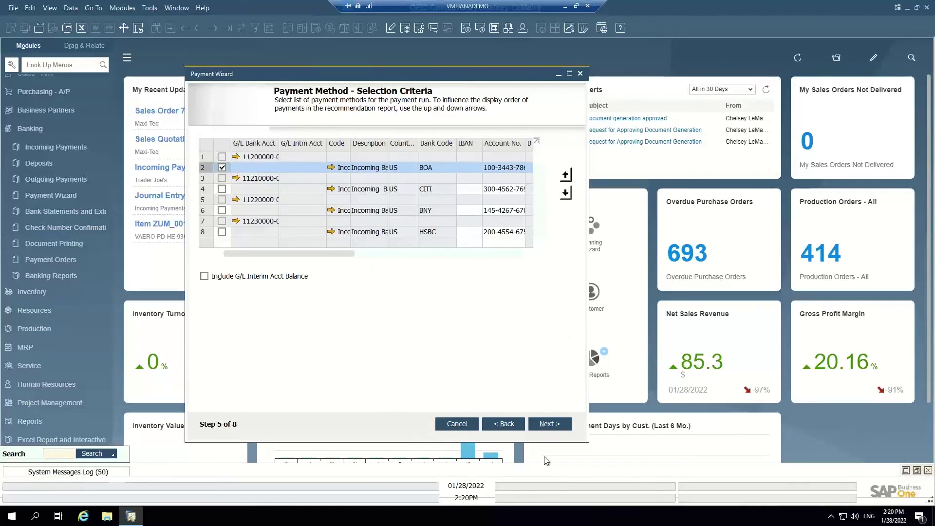
Generate the payment recommendation report with all documents expanded and the wizard widened
left_click(557, 425)
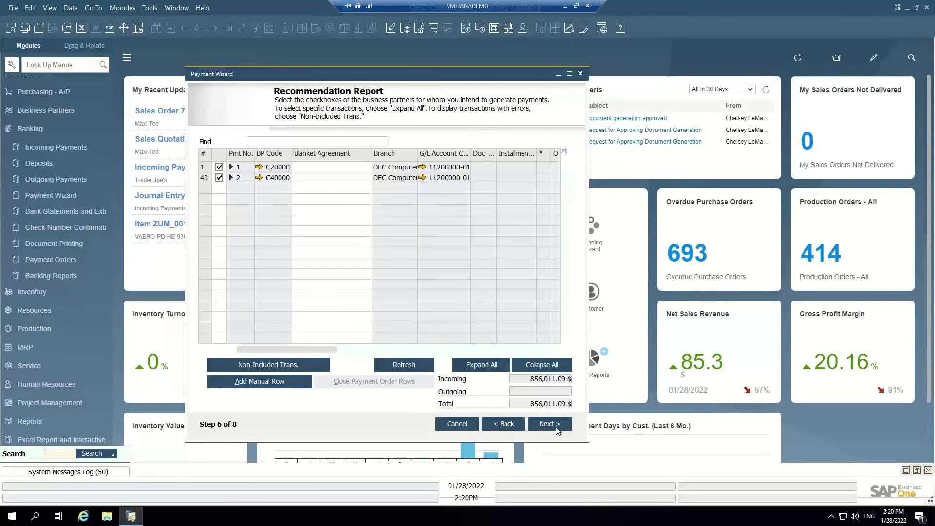
left_click(497, 371)
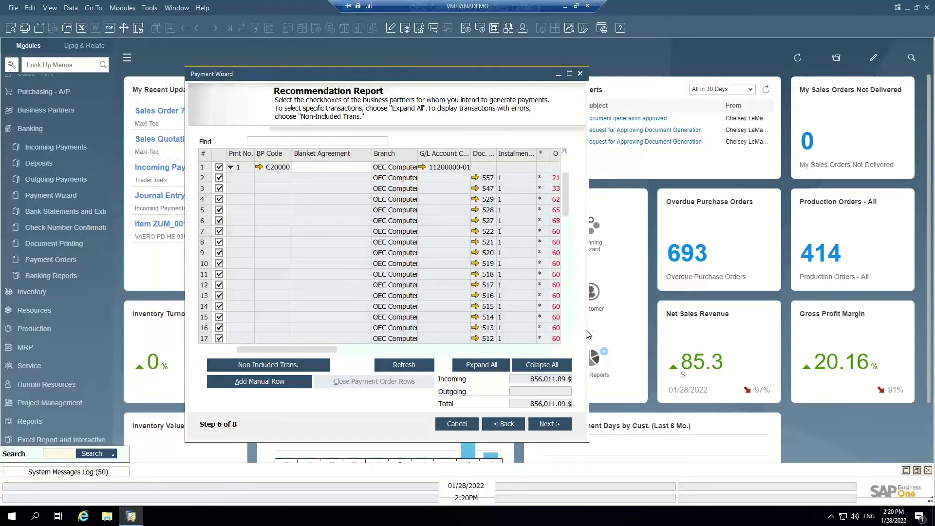
left_click_drag(589, 330, 679, 331)
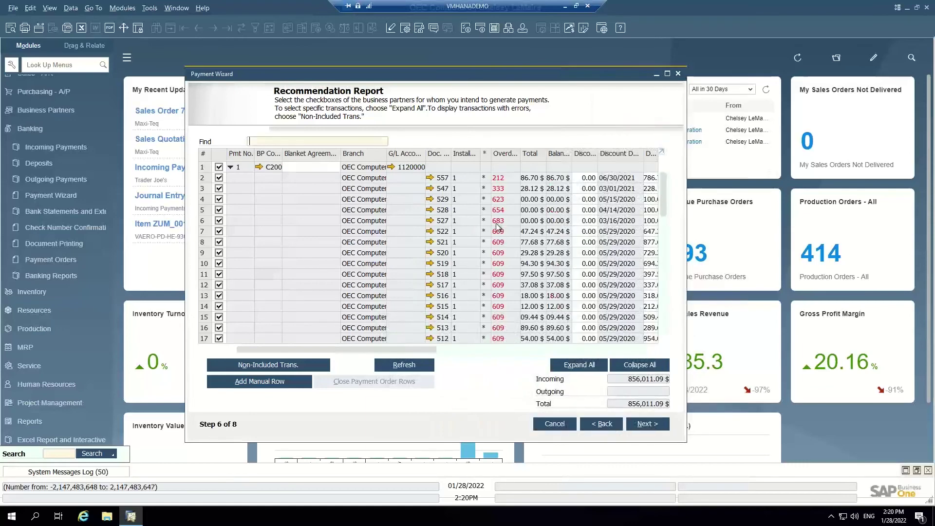
left_click_drag(663, 195, 657, 303)
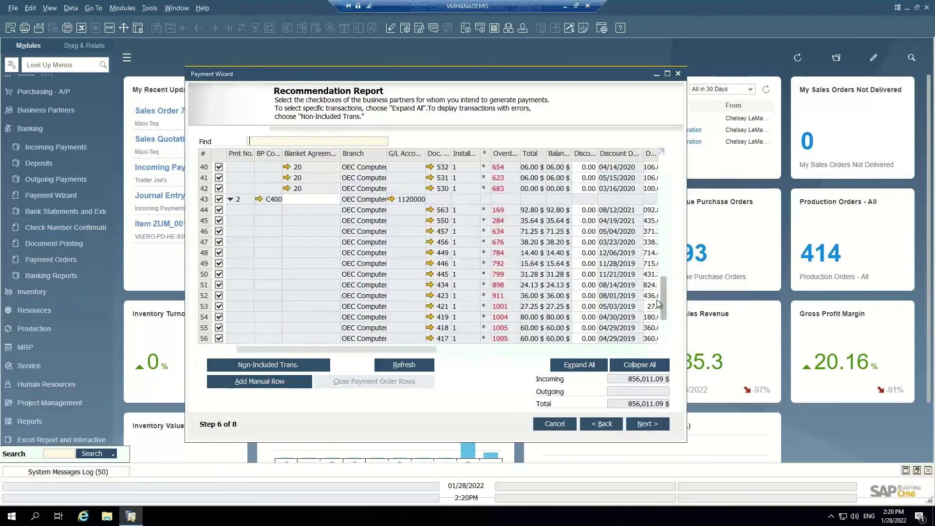
scroll(640, 267, "up", 13)
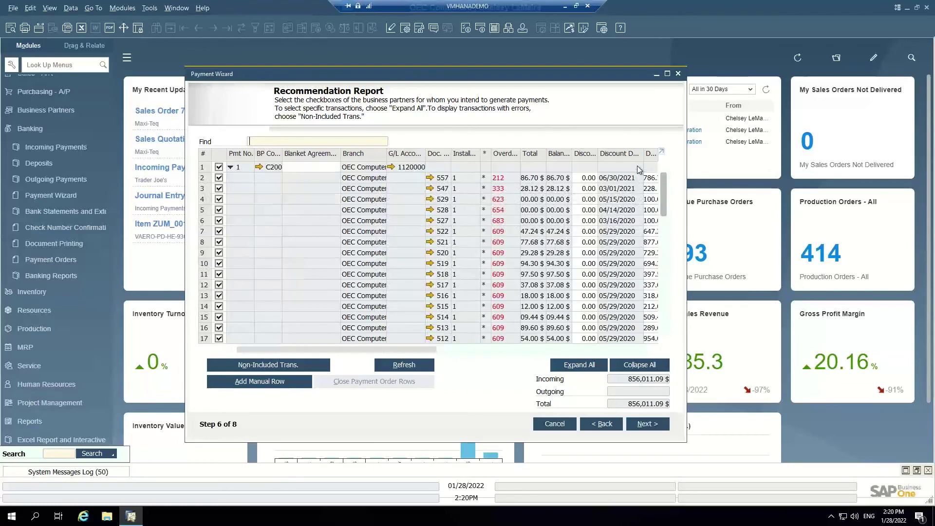
scroll(640, 229, "down", 8)
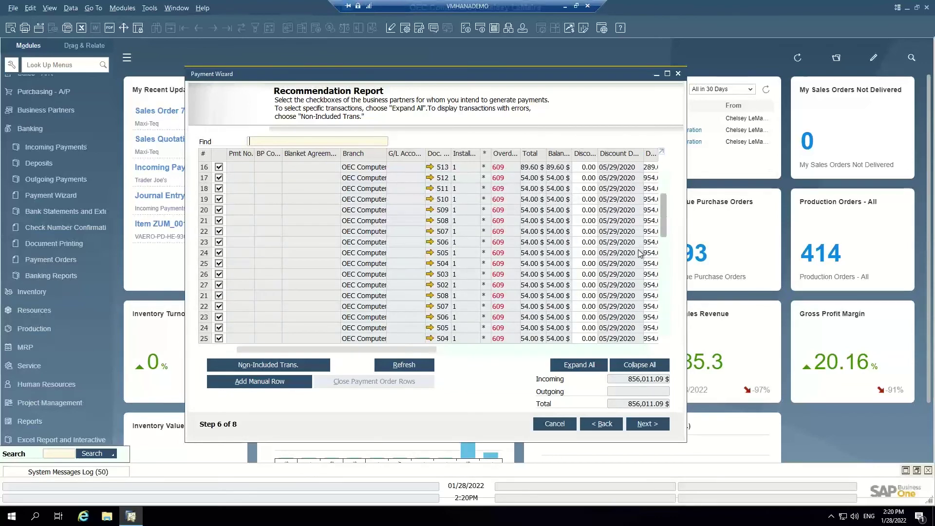
scroll(639, 260, "down", 4)
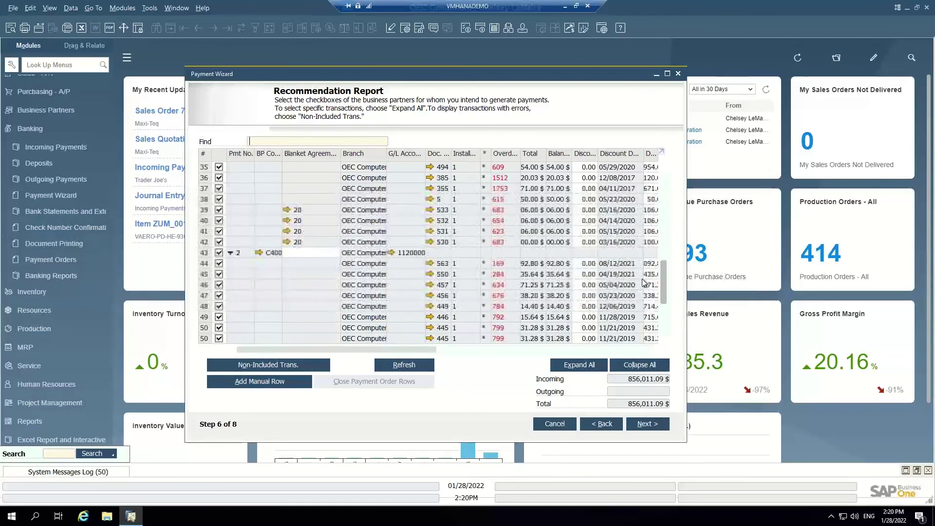
scroll(643, 285, "up", 12)
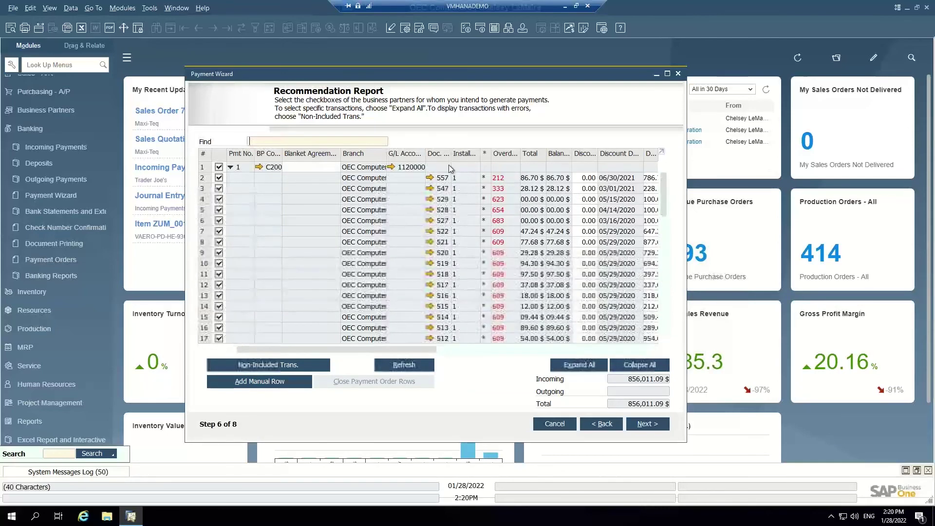
Keep only invoices 557, 547, 529 for C20000 and 456, 449 for C40000
left_click(218, 154)
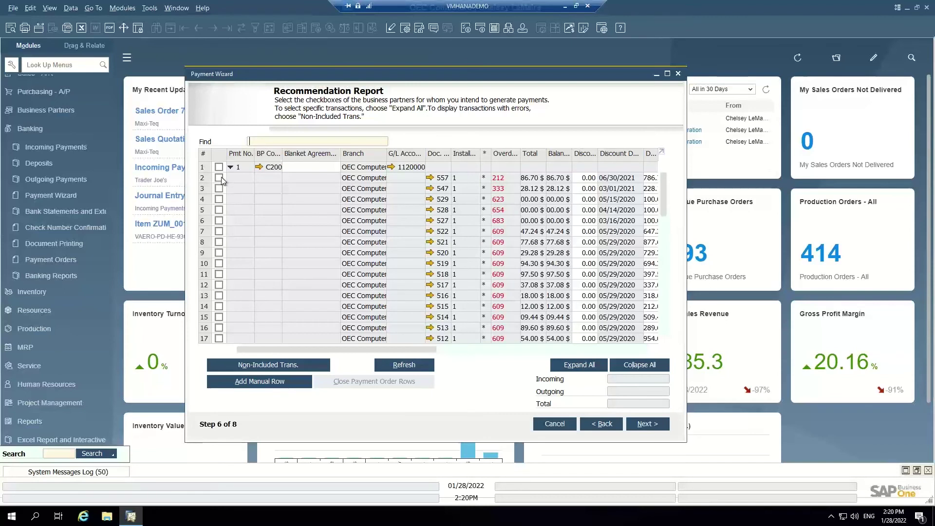
left_click(220, 177)
left_click(219, 188)
left_click(219, 199)
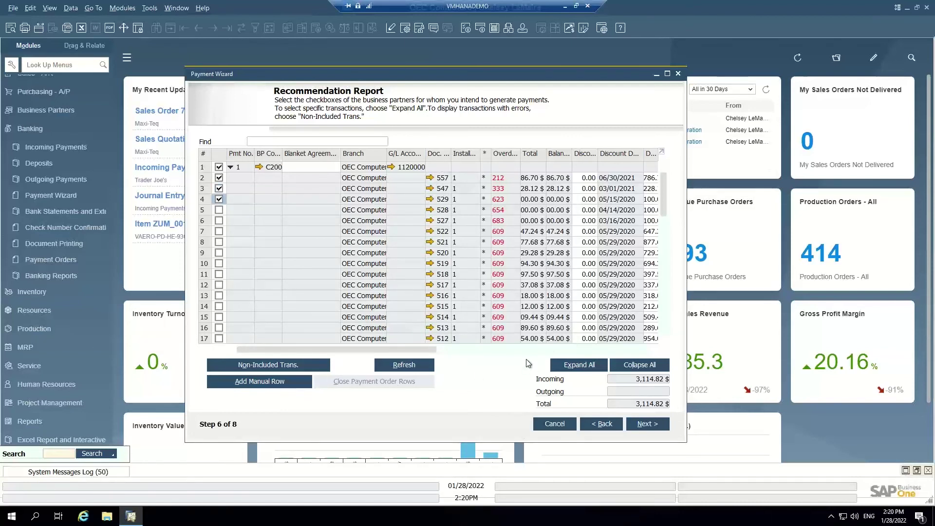
left_click_drag(663, 191, 659, 299)
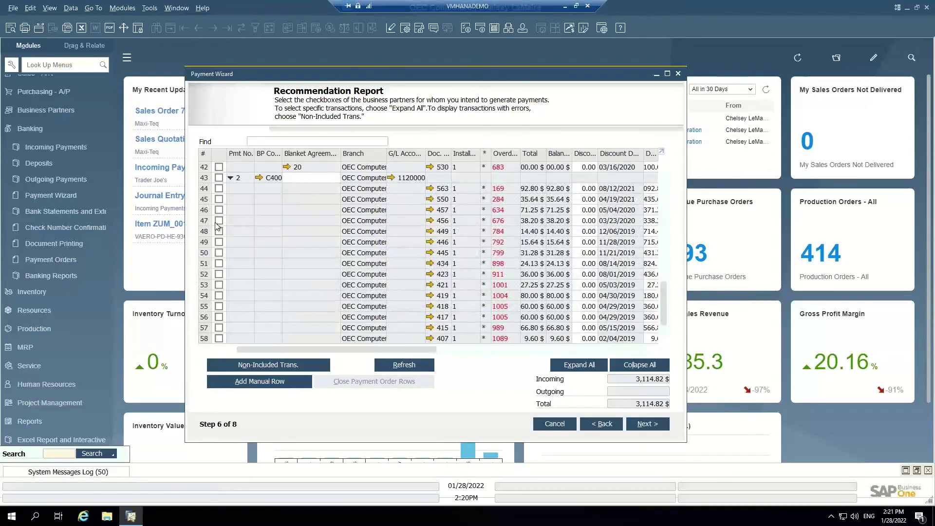
left_click(219, 220)
left_click(219, 232)
left_click(653, 424)
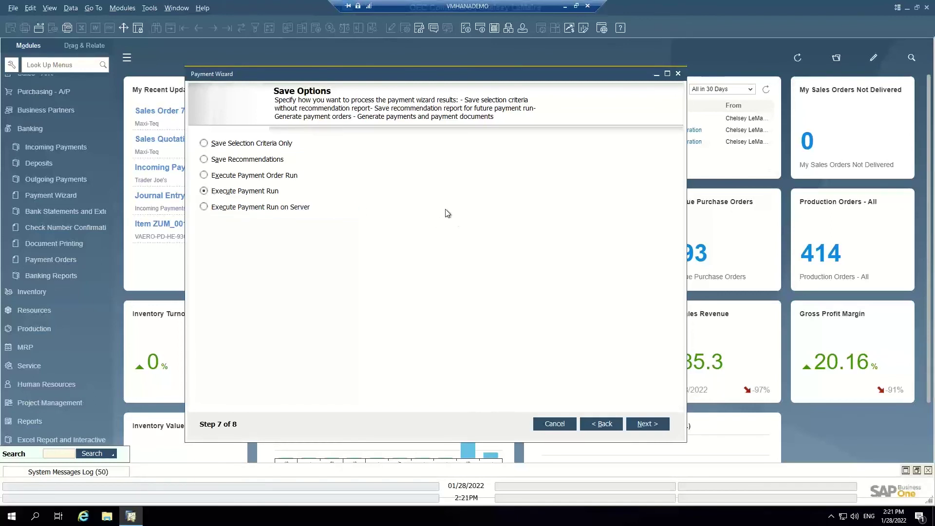
Execute the payment run, confirming generation of the payment documents
left_click(655, 432)
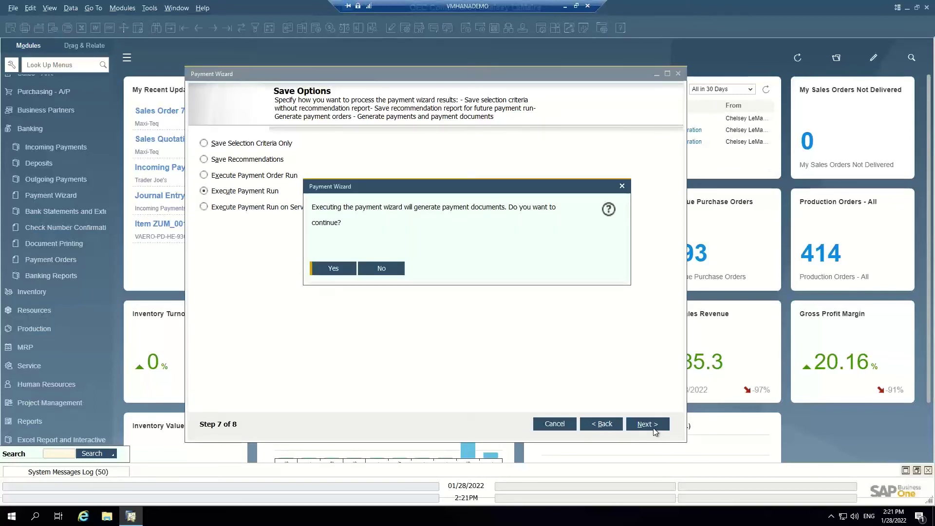
left_click(340, 269)
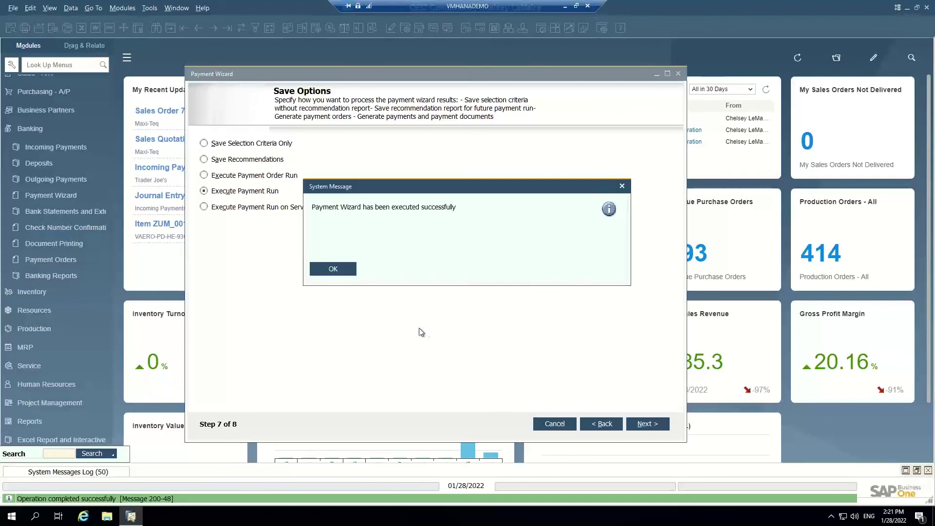
left_click(333, 269)
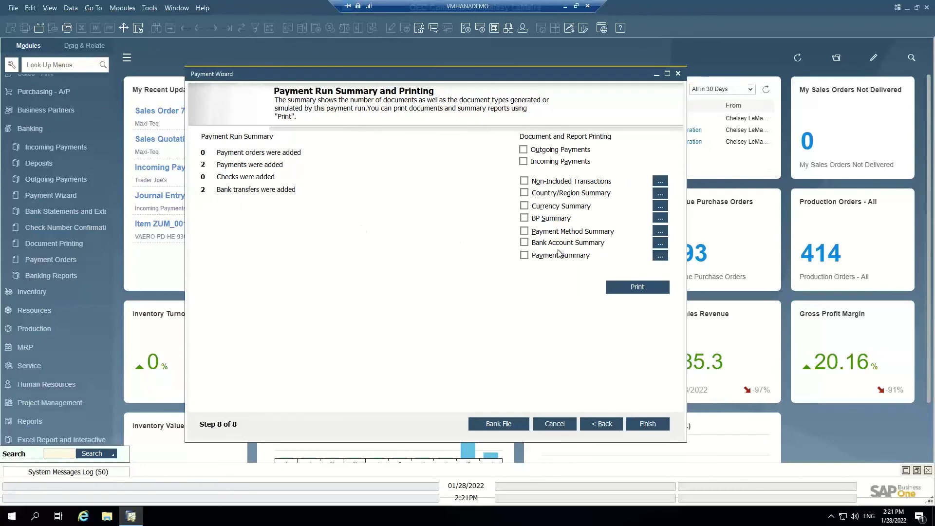
Review the Bank Transfer Summary report for the run, then close it
left_click(664, 255)
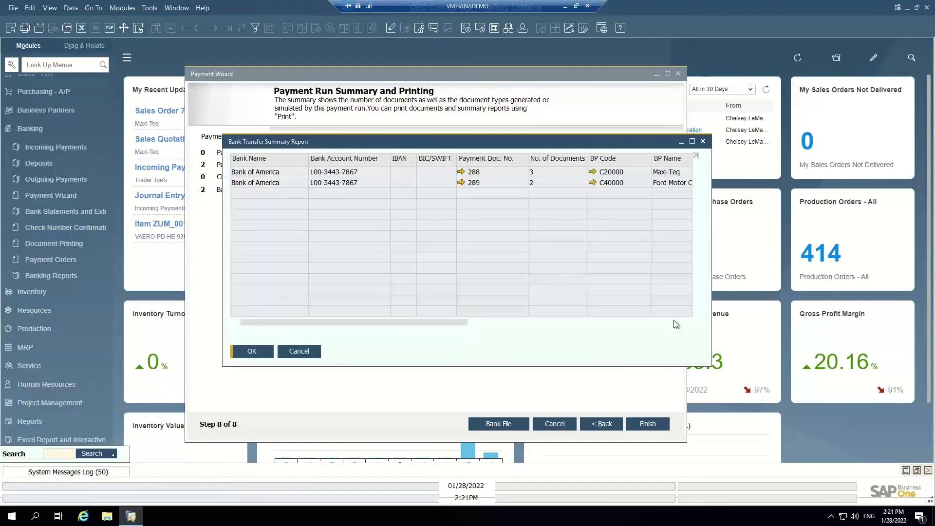
left_click_drag(424, 322, 518, 323)
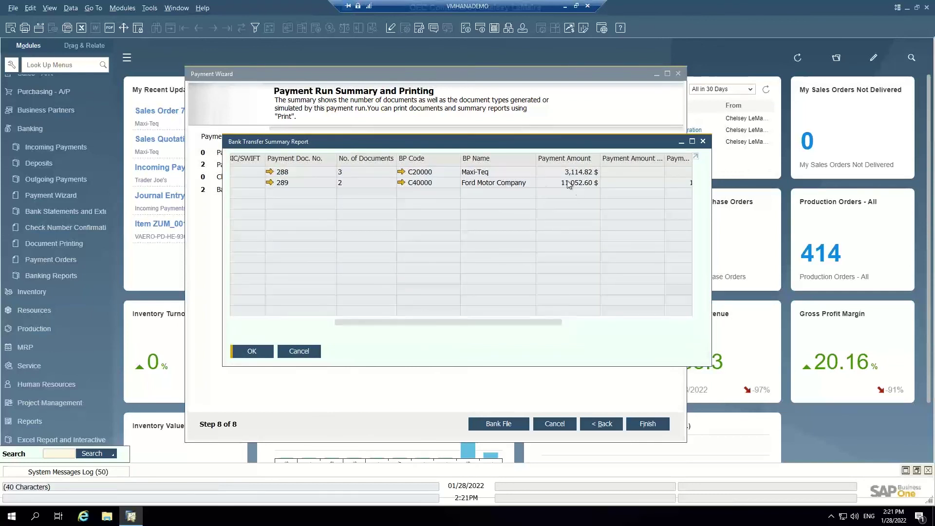
left_click(303, 355)
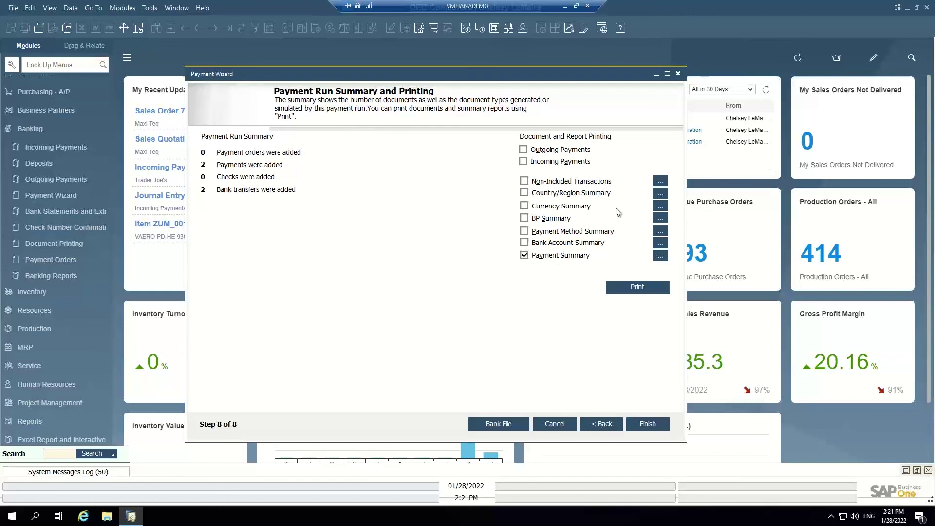
Finish the Payment Wizard and collapse the Banking module
left_click(679, 74)
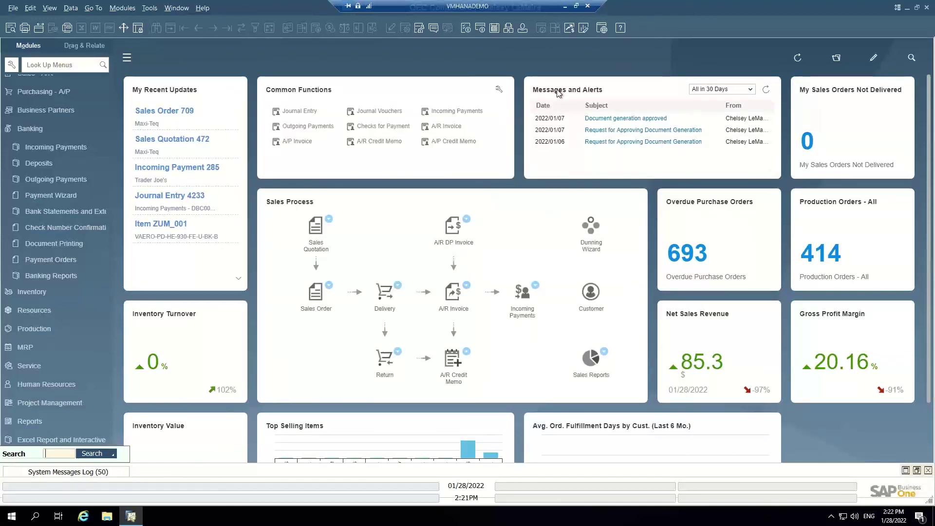
left_click(40, 132)
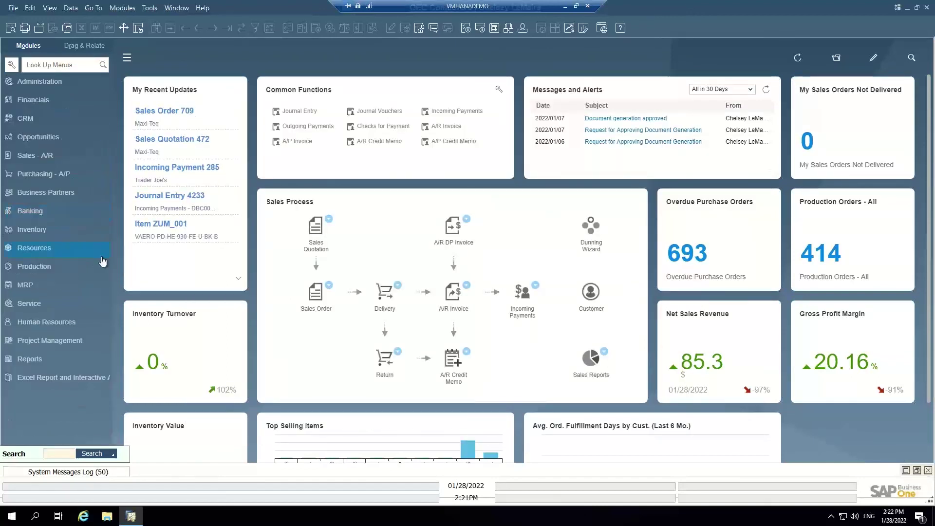